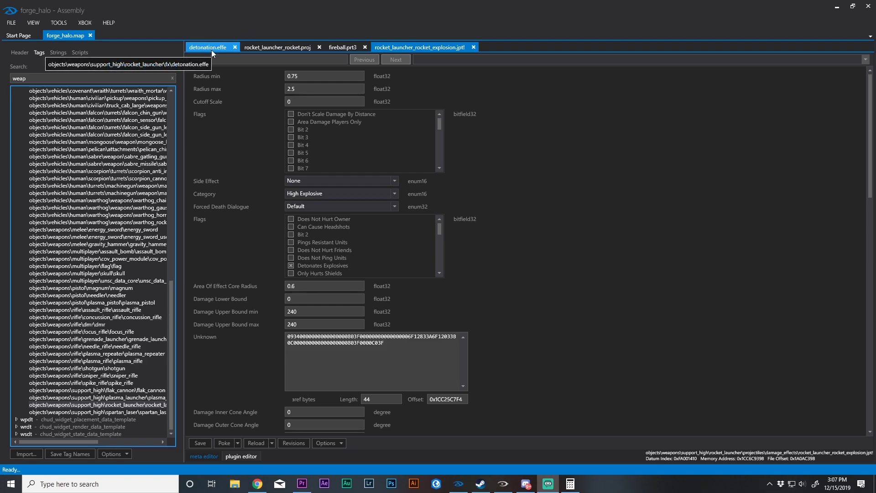
# Collapse the weapon tag class and clear the tag search filter
pyautogui.moveTo(171, 296); pyautogui.dragTo(179, 196)
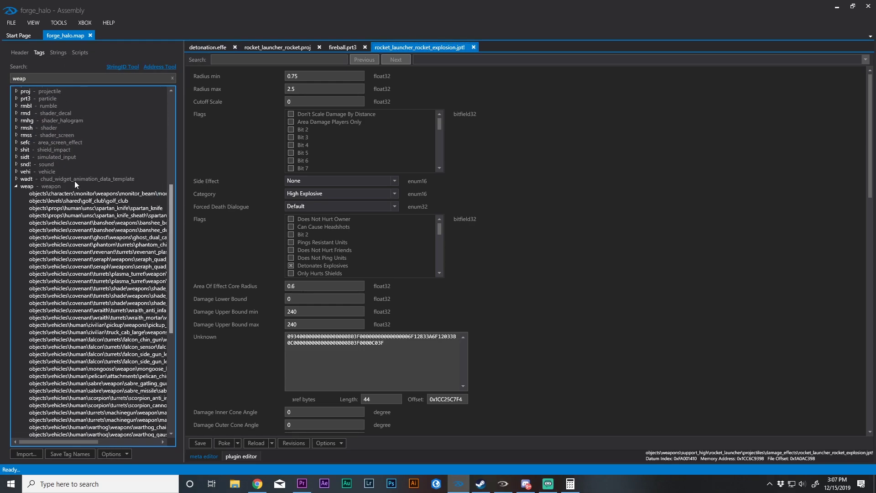
pyautogui.click(16, 186)
pyautogui.click(173, 78)
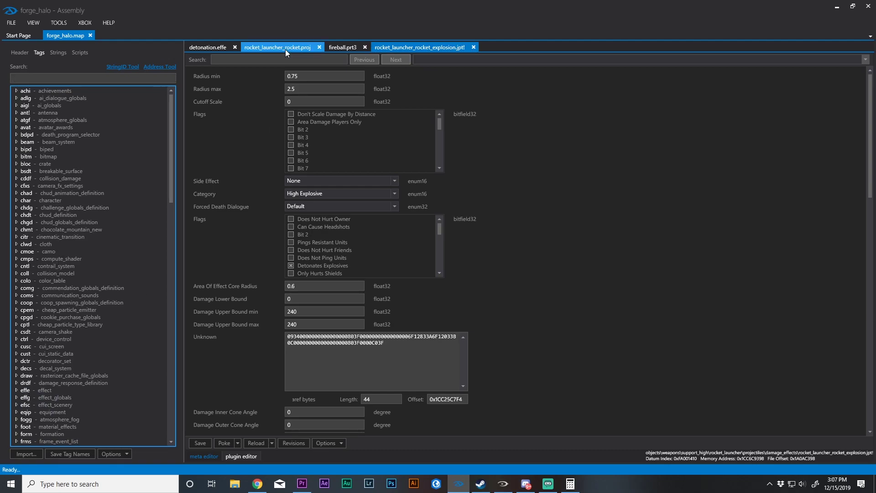
# Browse the full list of tag classes and look inside the damage_effect (jpt!) class
pyautogui.scroll(-4, 85, 411)
pyautogui.scroll(-14, 81, 418)
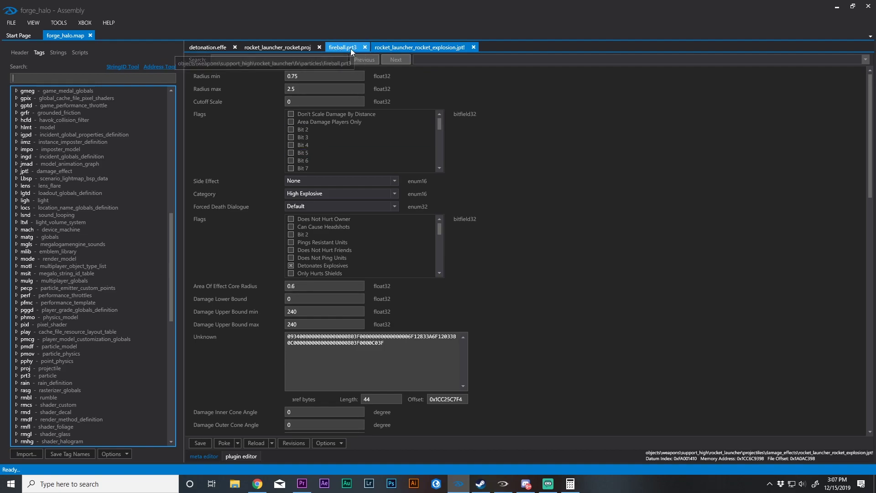
pyautogui.scroll(-7, 83, 387)
pyautogui.scroll(-7, 56, 434)
pyautogui.scroll(13, 50, 242)
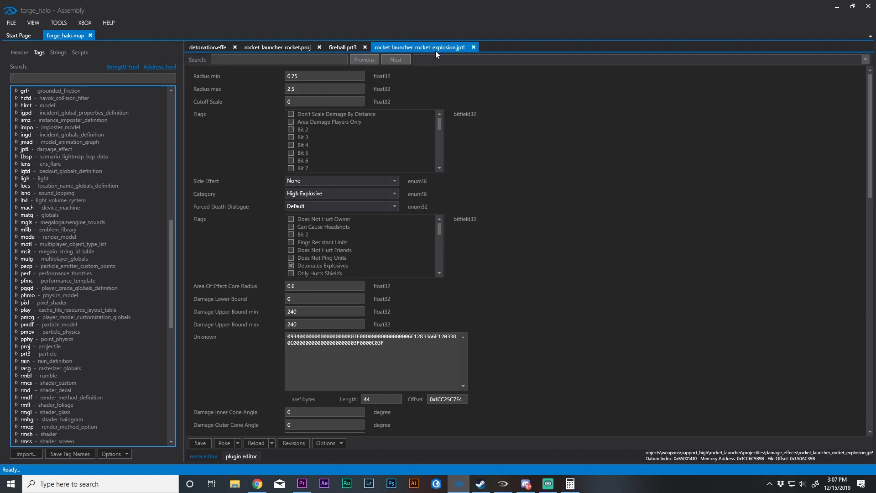
pyautogui.scroll(6, 84, 275)
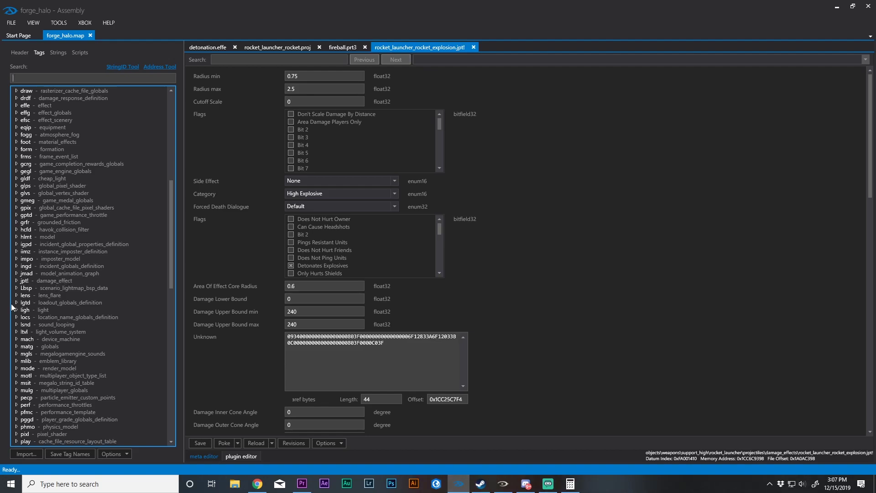
pyautogui.click(16, 281)
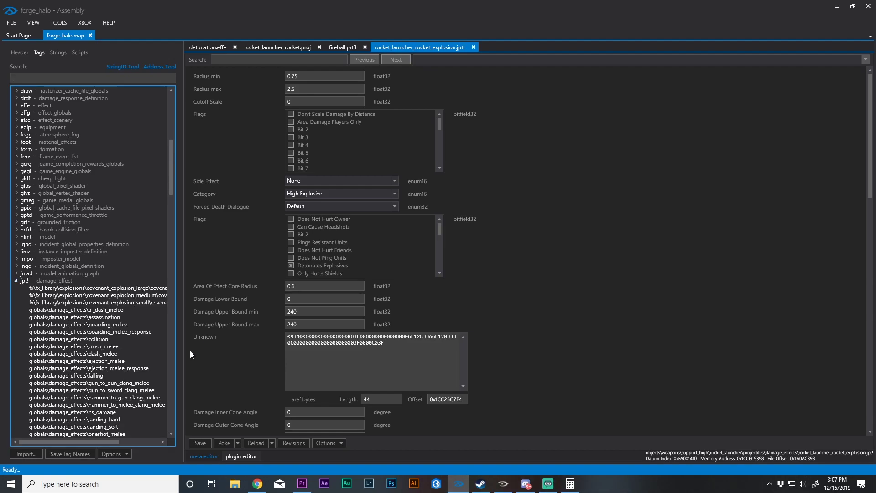
pyautogui.click(16, 280)
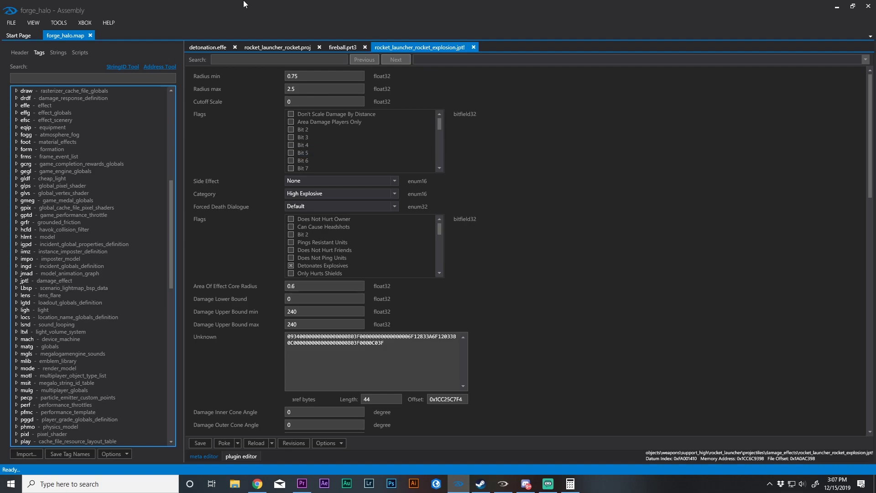
# Open the detonation.effe tag and look through its parts, particle systems and emitters
pyautogui.click(203, 48)
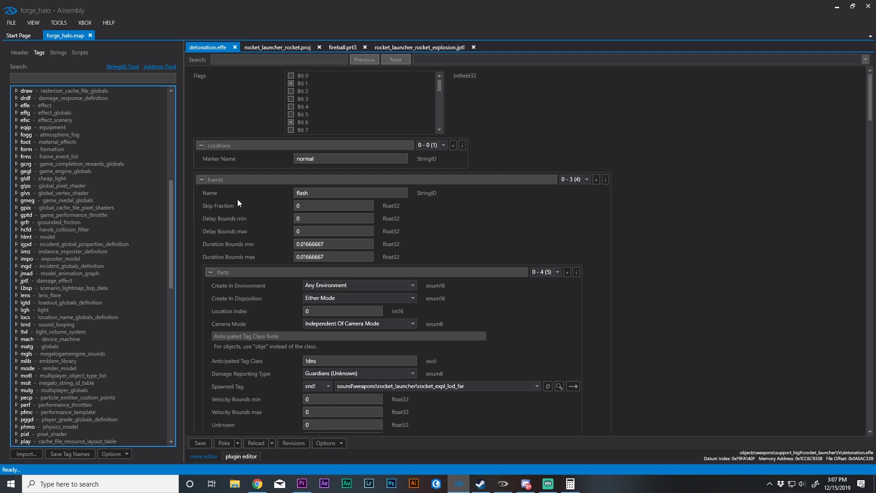
pyautogui.scroll(-10, 238, 199)
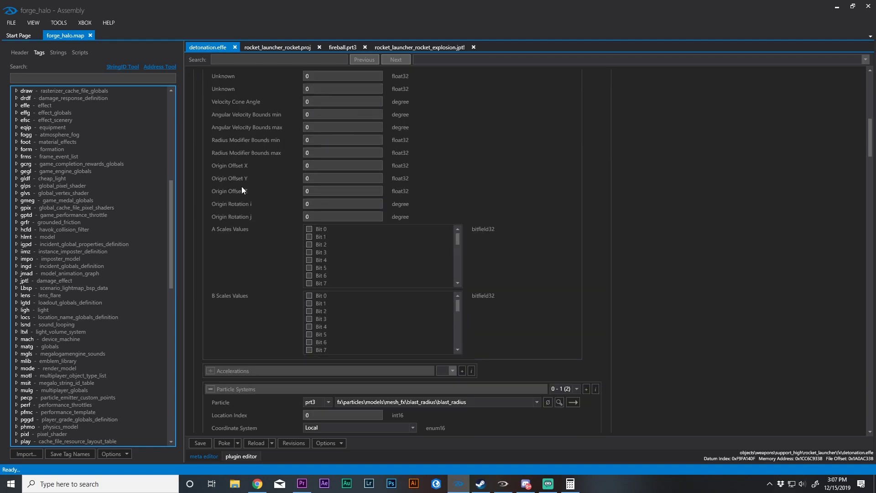
pyautogui.scroll(-3, 242, 188)
pyautogui.scroll(-13, 254, 202)
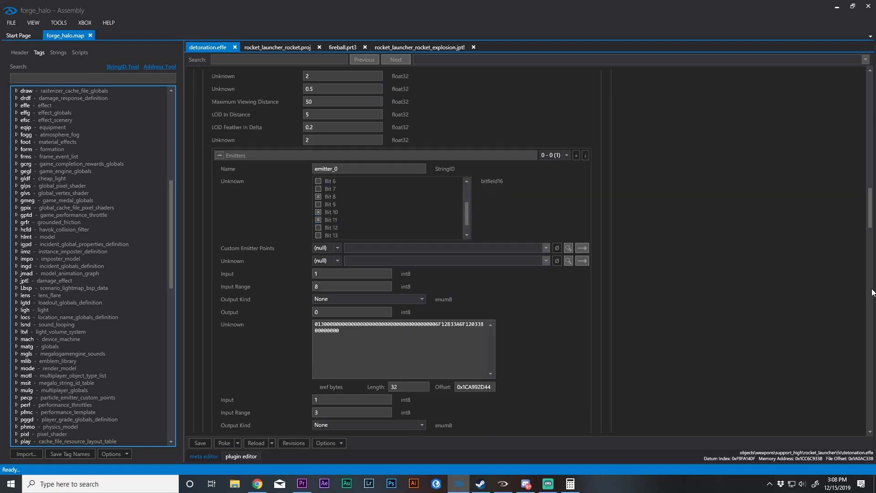
pyautogui.moveTo(870, 226); pyautogui.dragTo(858, 100)
pyautogui.scroll(3, 688, 240)
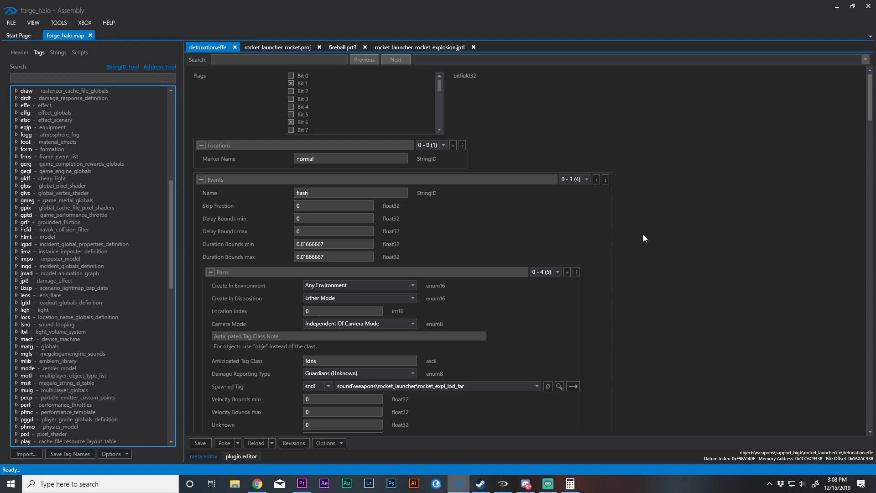
# Review each entry of the Events block in detonation.effe, returning to the fireball event
pyautogui.click(586, 180)
pyautogui.click(580, 202)
pyautogui.click(580, 182)
pyautogui.click(577, 213)
pyautogui.click(577, 180)
pyautogui.click(572, 222)
pyautogui.click(573, 181)
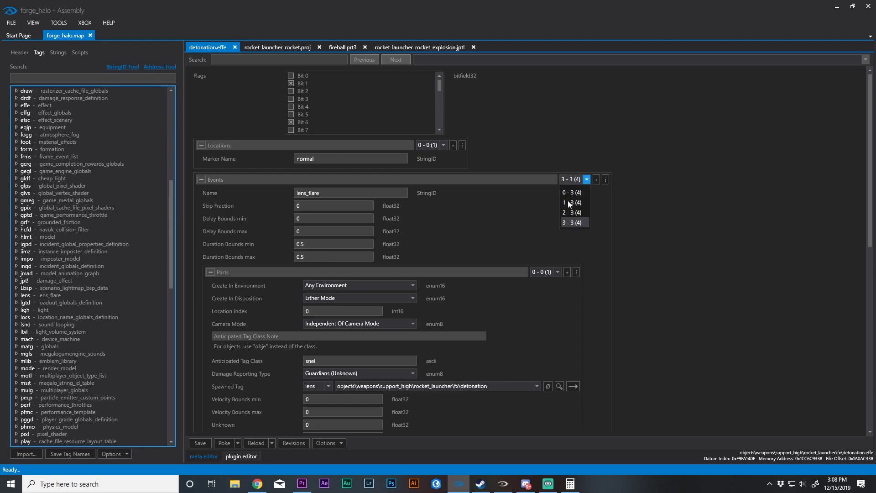
pyautogui.click(572, 193)
pyautogui.click(576, 182)
pyautogui.click(573, 202)
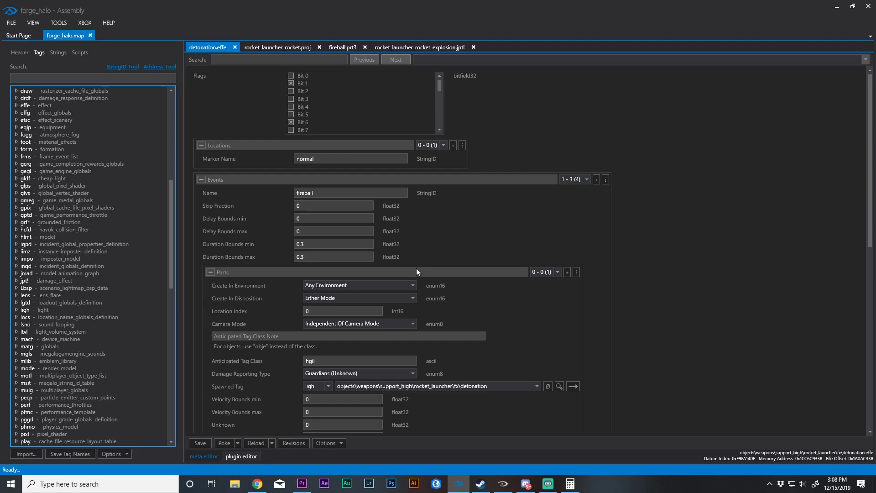
# Set Duration Bounds min and max of the newticles event to 2
pyautogui.click(568, 180)
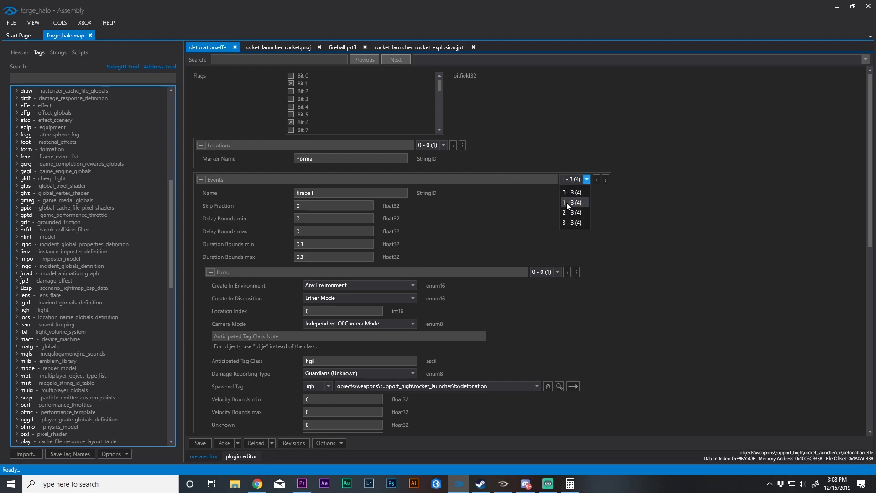
pyautogui.click(572, 210)
pyautogui.moveTo(316, 245)
pyautogui.mouseDown()
pyautogui.moveTo(273, 246)
pyautogui.moveTo(301, 246)
pyautogui.mouseUp()
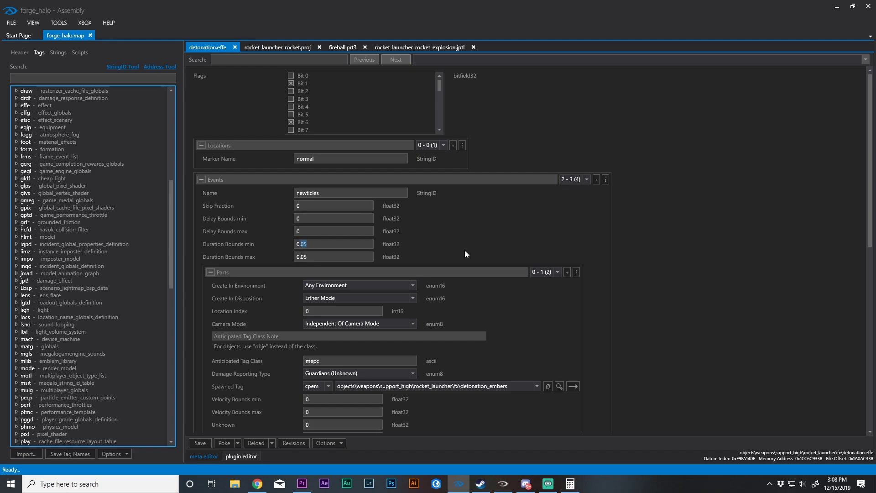
pyautogui.write('2')
pyautogui.moveTo(307, 257); pyautogui.dragTo(302, 257)
pyautogui.write('2')
# Set Duration Bounds min and max of the fireball event to 2 and poke the changes to the game
pyautogui.click(570, 180)
pyautogui.click(570, 201)
pyautogui.write('2')
pyautogui.press('Tab')
pyautogui.write('2')
pyautogui.click(224, 445)
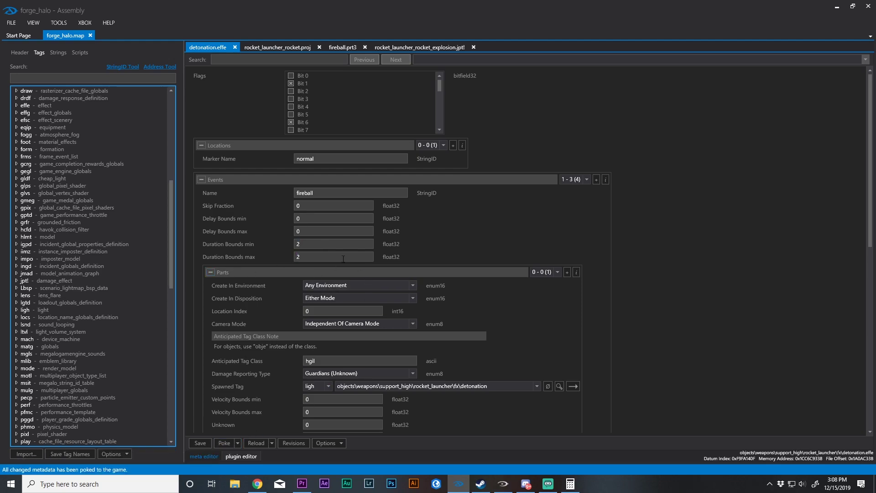
# Switch to the game and fire rockets at the base to check the explosion with the changed durations
pyautogui.click(505, 492)
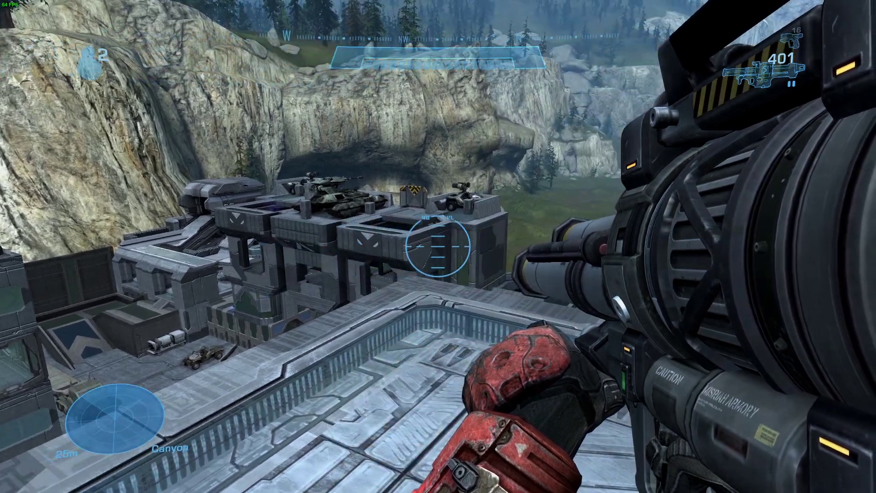
pyautogui.press('w')
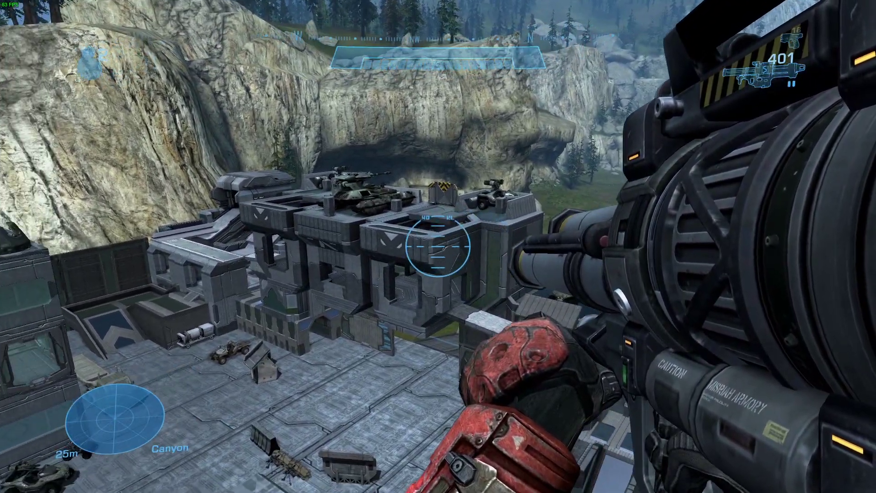
pyautogui.click(438, 246)
pyautogui.rightClick(438, 247)
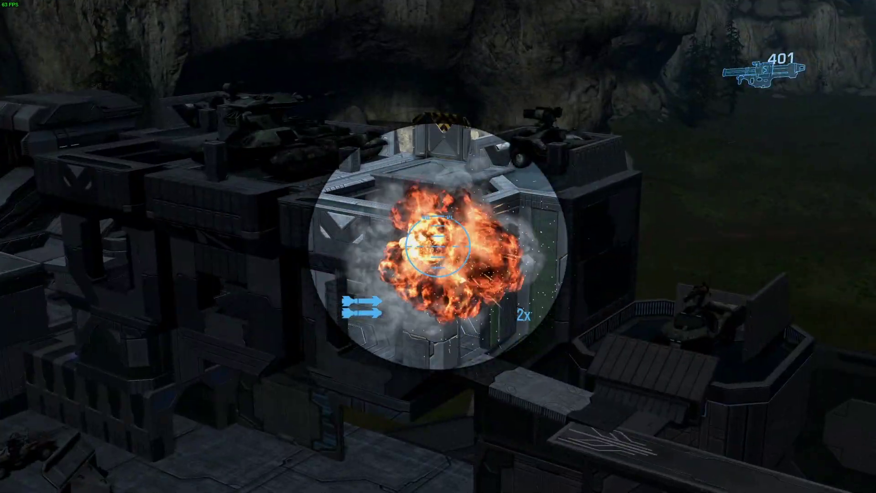
pyautogui.rightClick(438, 247)
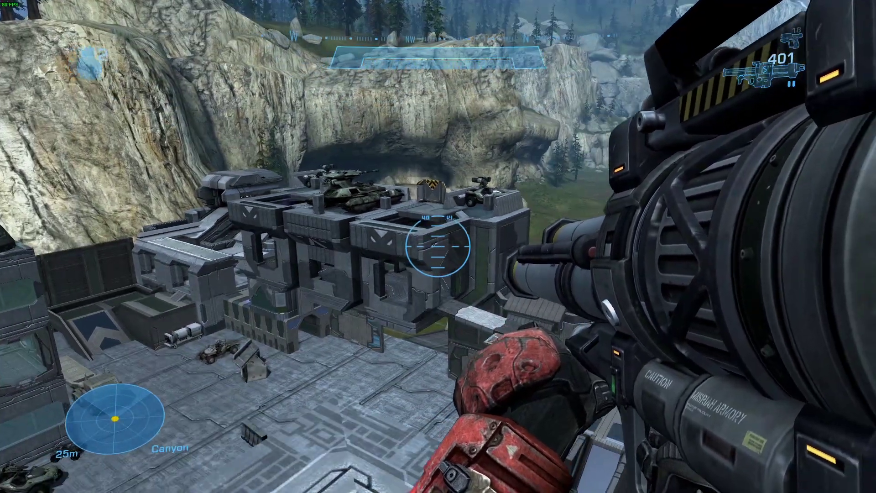
pyautogui.click(439, 247)
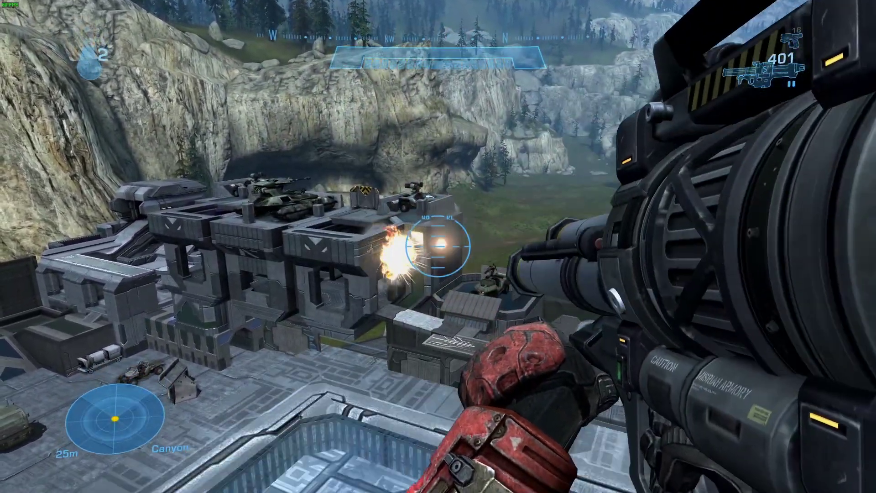
pyautogui.rightClick(438, 247)
pyautogui.click(438, 247)
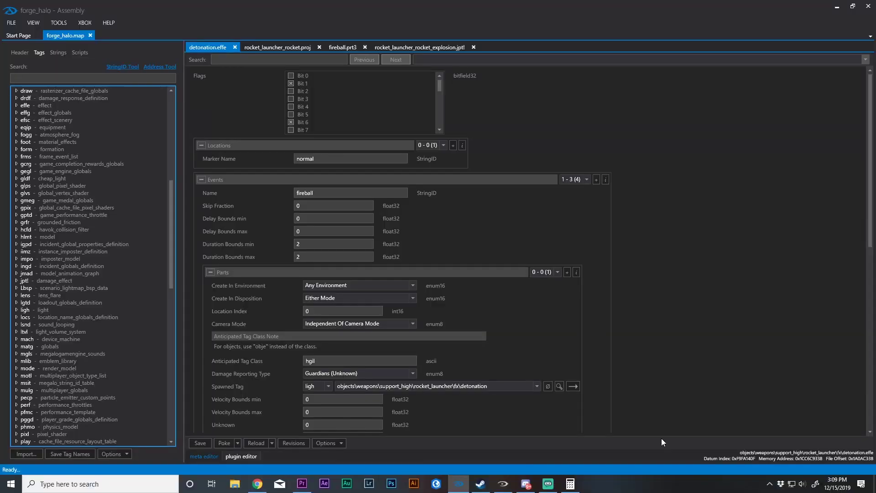
# Open the rocket_launcher_rocket.proj tag and look through its properties and attachments
pyautogui.click(273, 48)
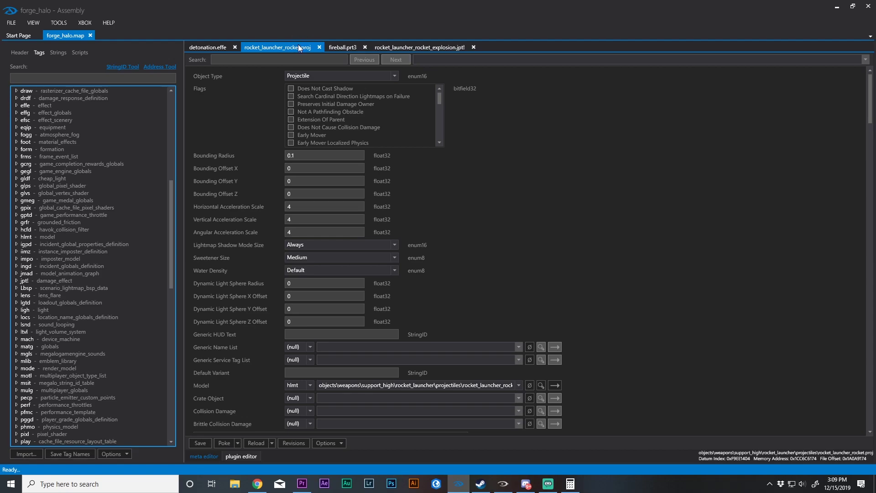
pyautogui.scroll(-15, 247, 255)
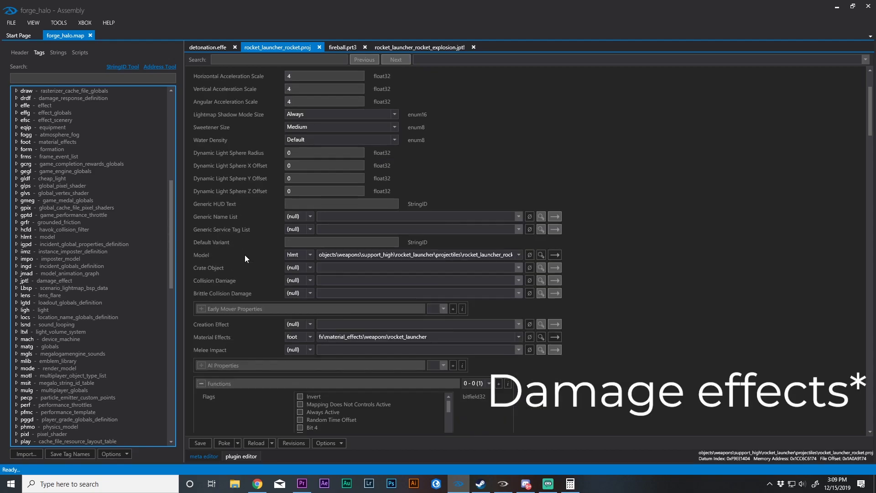
pyautogui.scroll(-10, 247, 253)
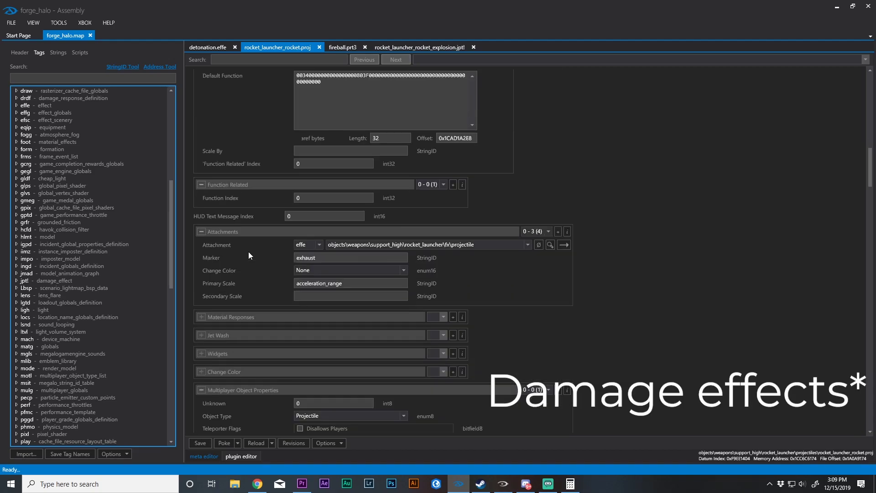
# In fireball.prt3, set the second-last Unknown block to -4, -4, 8, 8 and the last block's first value to 16, then poke the changes
pyautogui.click(341, 48)
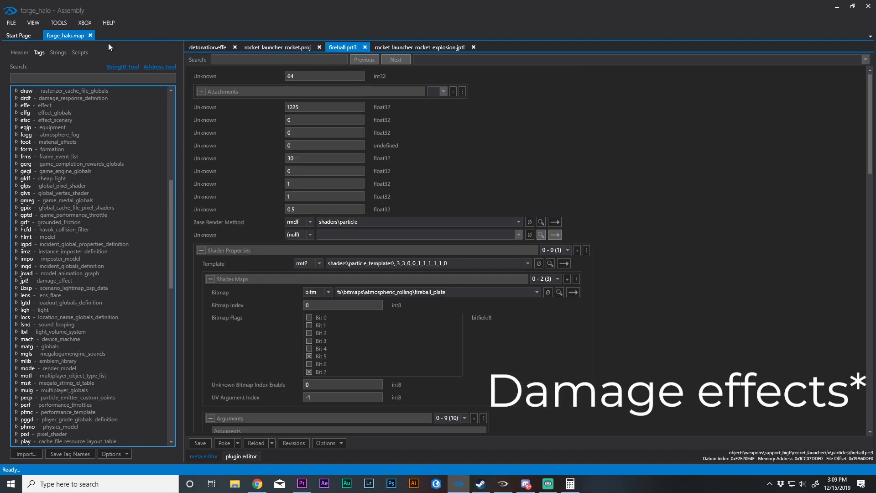
pyautogui.scroll(-5, 267, 176)
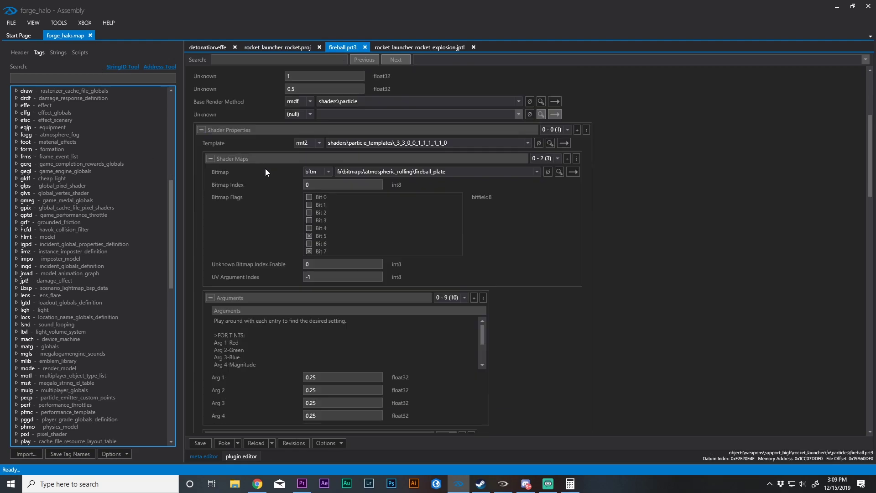
pyautogui.scroll(-15, 265, 181)
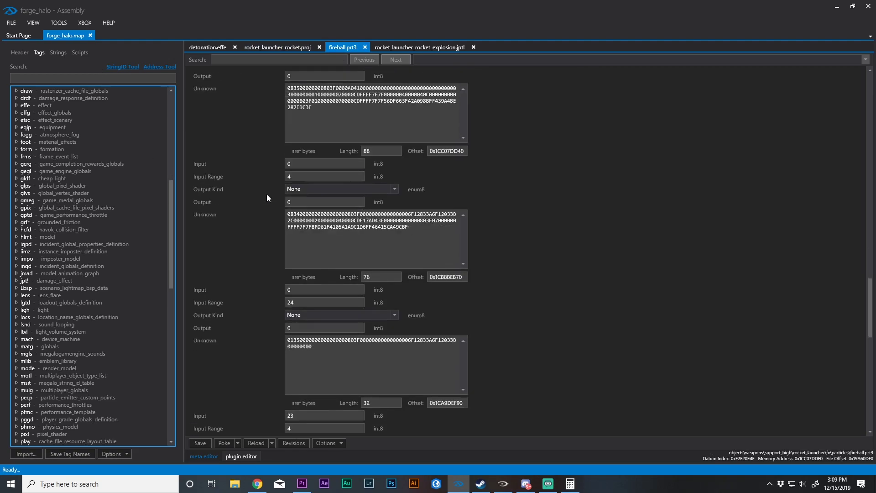
pyautogui.scroll(-1, 267, 195)
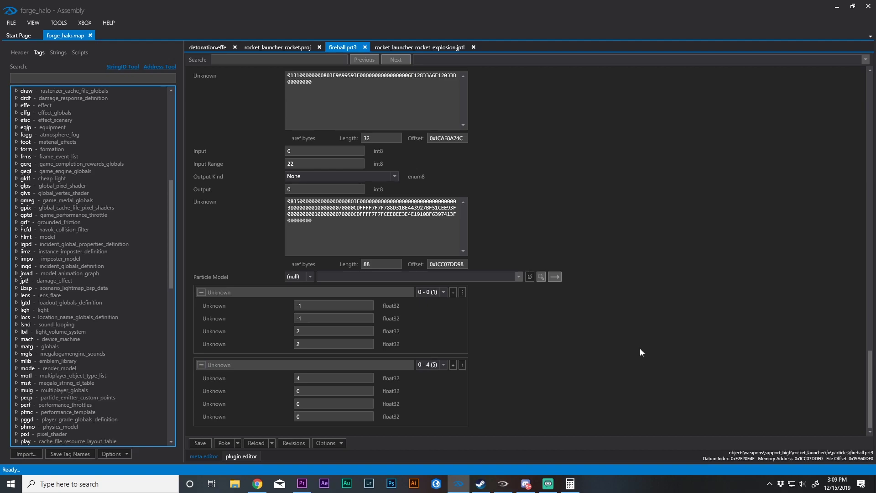
pyautogui.doubleClick(310, 305)
pyautogui.write('-')
pyautogui.write('4')
pyautogui.write('16')
pyautogui.click(223, 443)
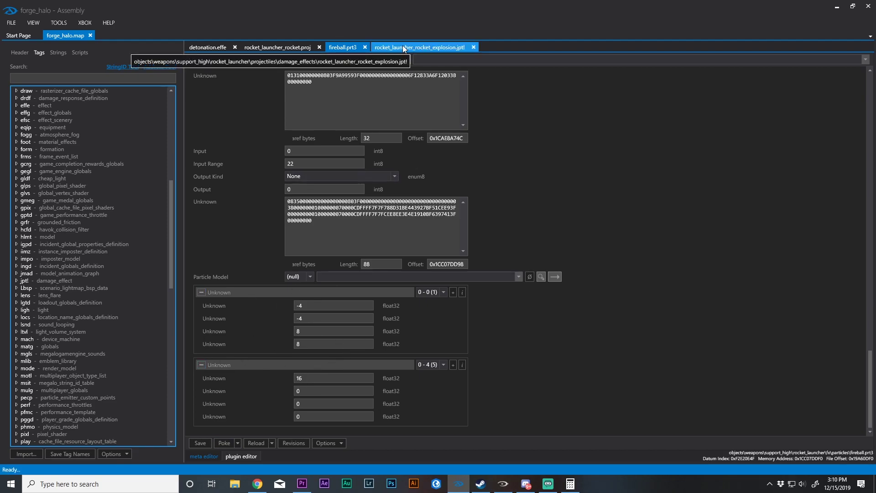
# Switch to the game and fire rockets at the rock face to check the modified fireball particle
pyautogui.hotkey('alt', 'Tab')
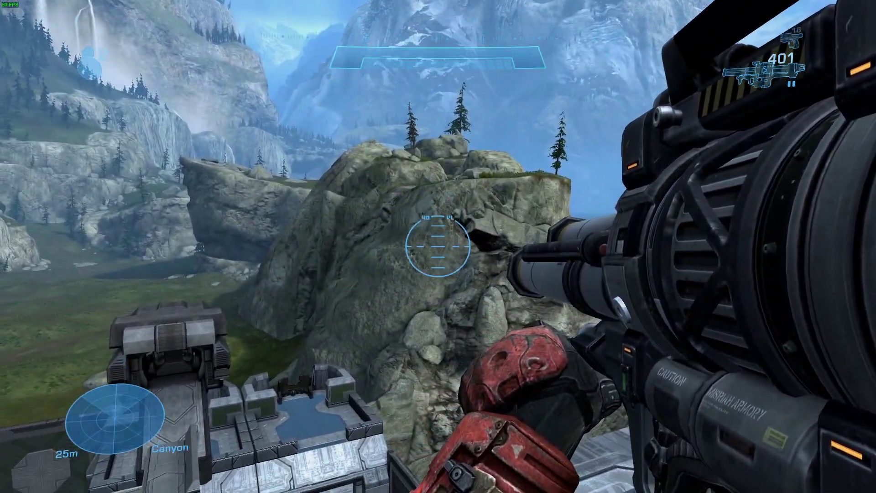
pyautogui.click(438, 247)
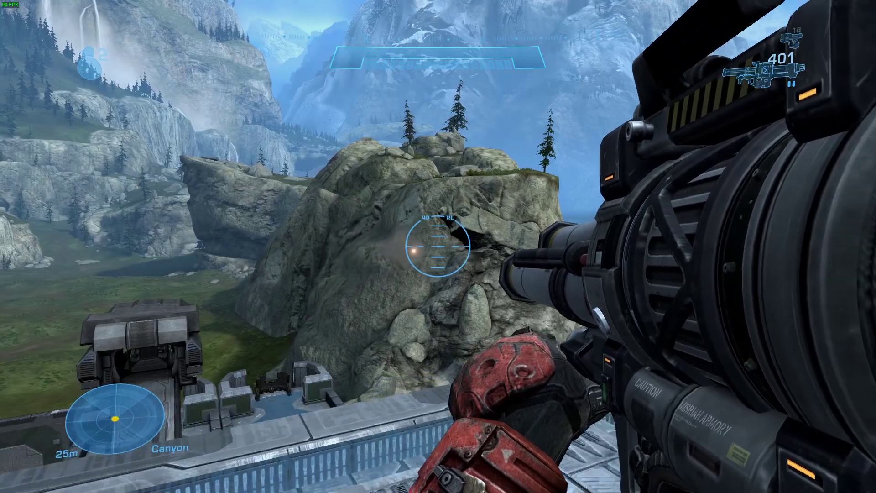
pyautogui.click(438, 246)
pyautogui.click(438, 246)
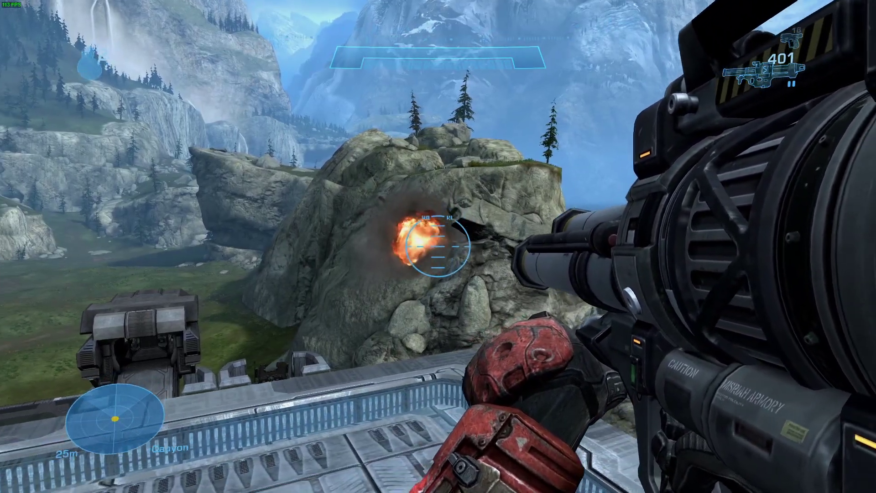
pyautogui.click(438, 247)
pyautogui.rightClick(438, 246)
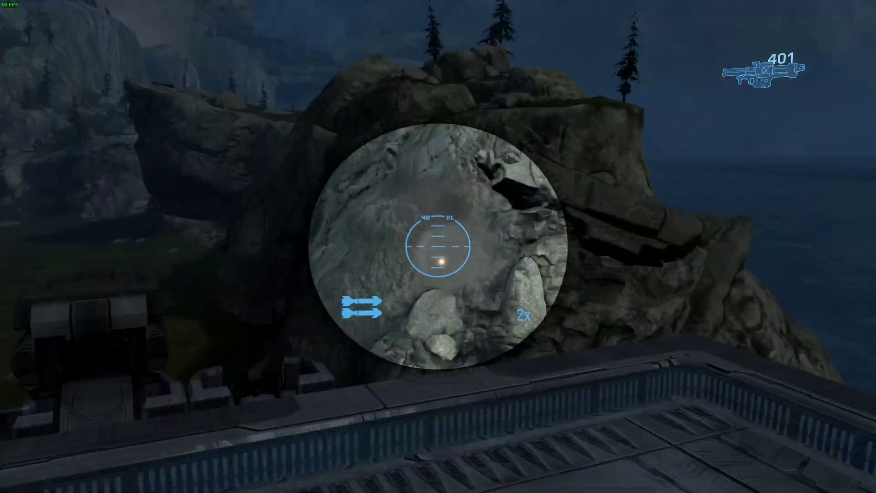
pyautogui.click(438, 247)
pyautogui.rightClick(438, 247)
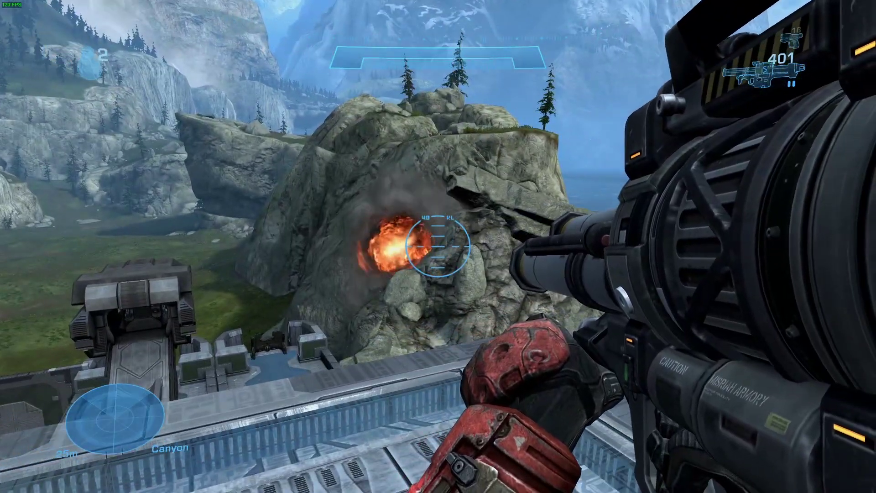
# Fire more rockets at the rock face and examine the fireball, zooming in with the scope
pyautogui.click(438, 247)
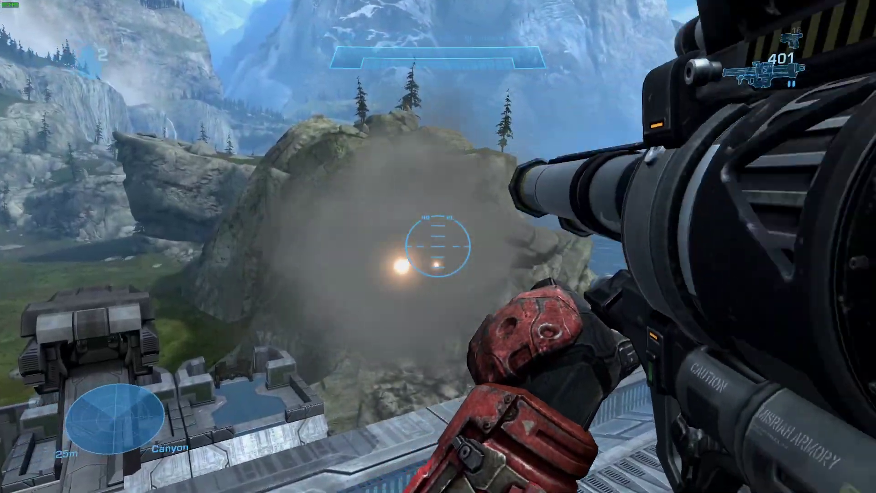
pyautogui.rightClick(439, 246)
pyautogui.click(438, 247)
pyautogui.rightClick(438, 246)
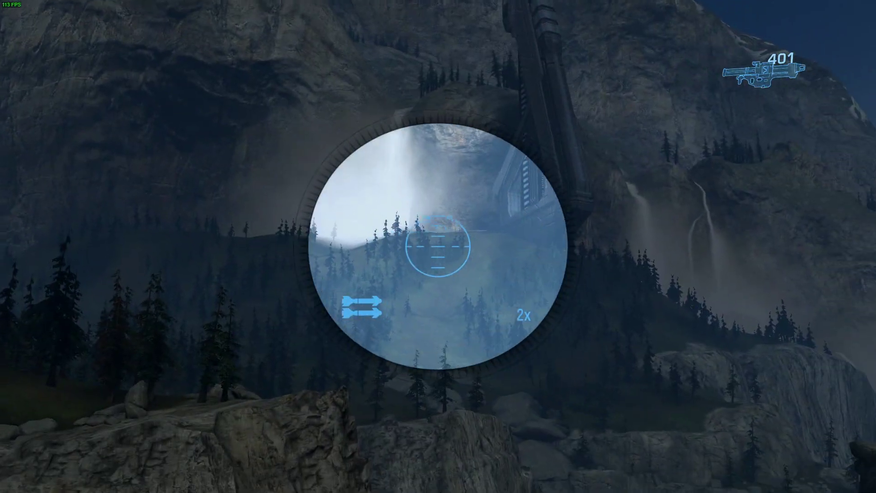
pyautogui.rightClick(438, 246)
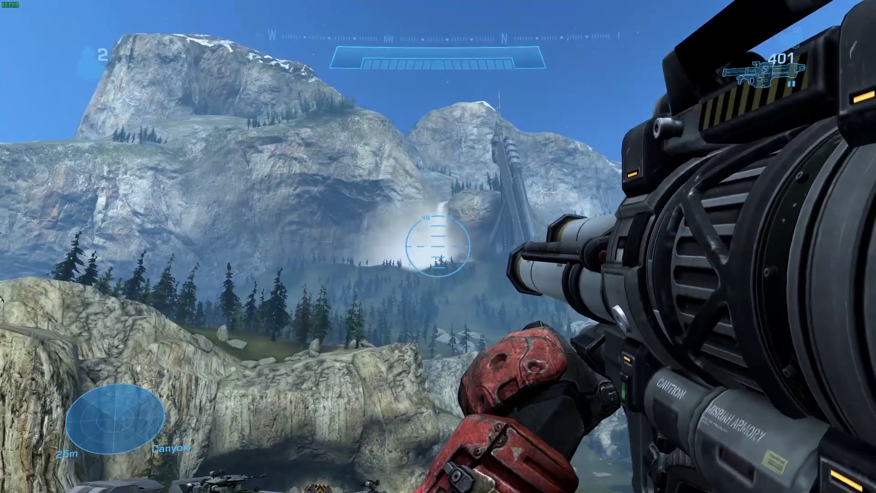
pyautogui.rightClick(438, 246)
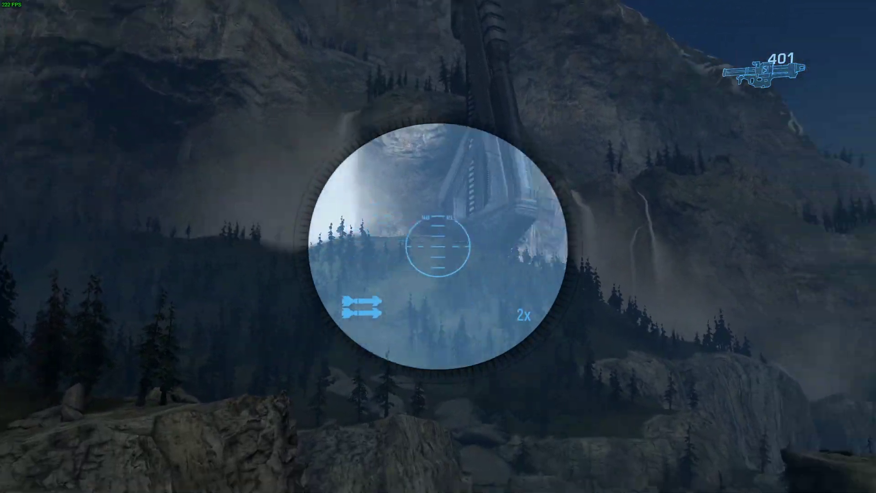
pyautogui.rightClick(438, 246)
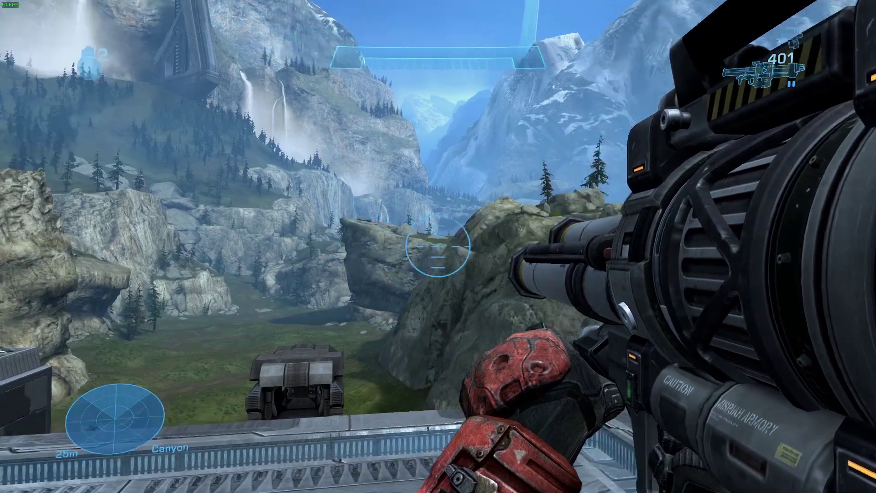
pyautogui.click(438, 246)
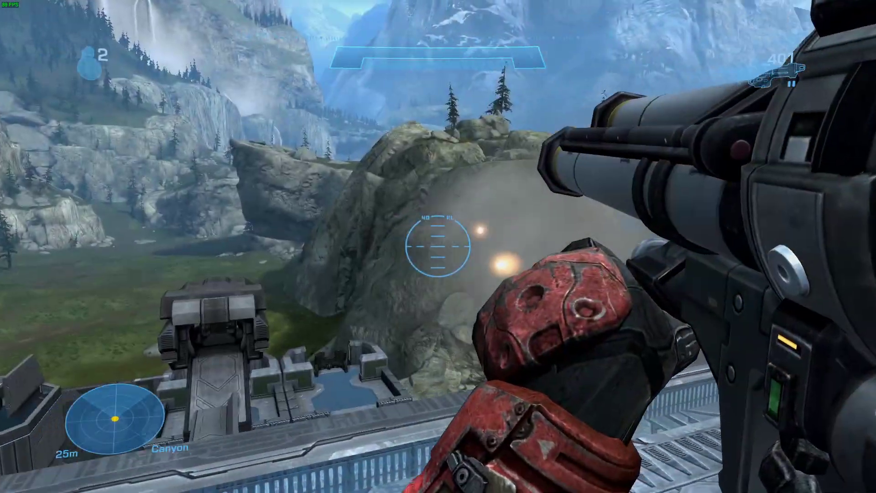
pyautogui.rightClick(438, 246)
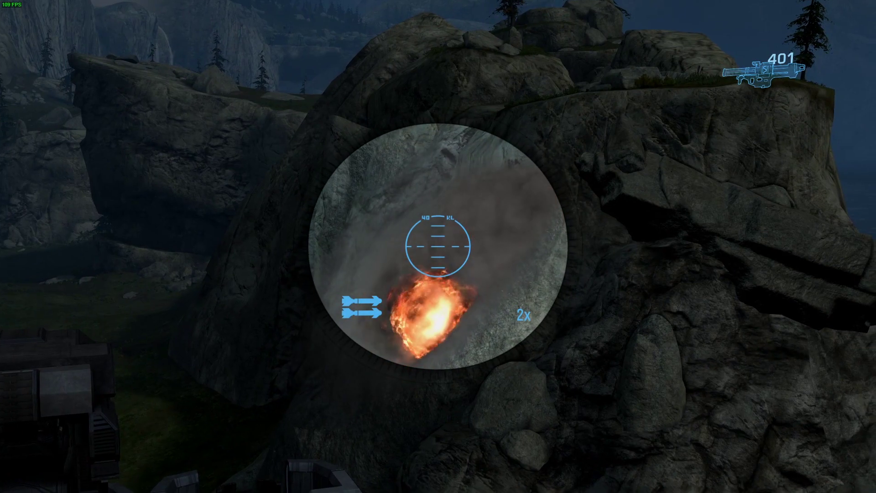
pyautogui.rightClick(439, 246)
# Switch to Assembly and, in rocket_launcher_rocket_explosion.jpt!, set Radius min to 3 and Radius max to 10, and poke the changes
pyautogui.hotkey('alt', 'Tab')
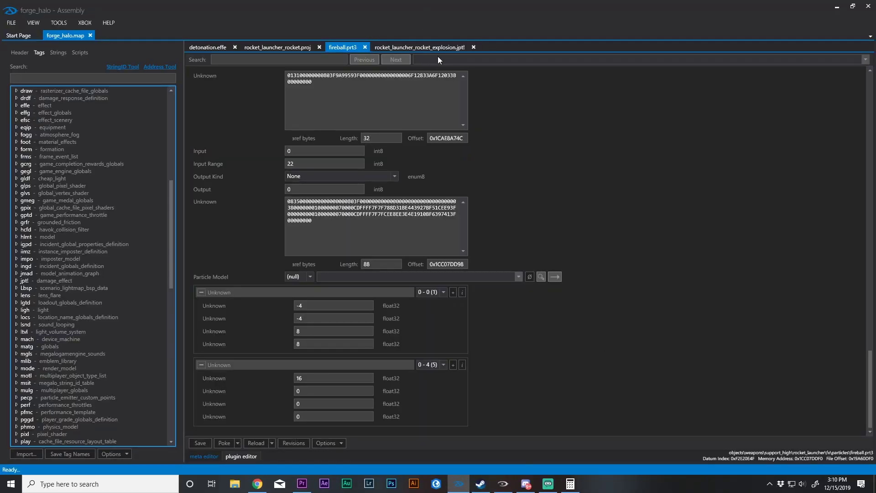
pyautogui.click(425, 46)
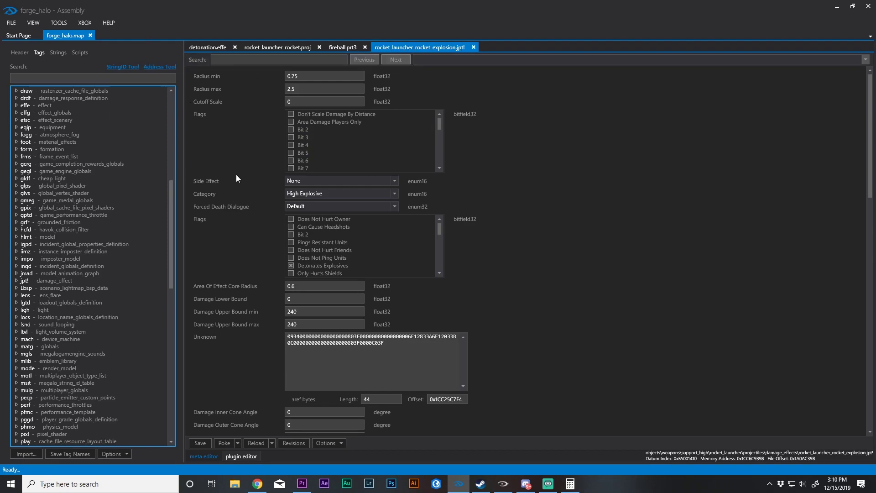
pyautogui.scroll(-5, 237, 175)
pyautogui.scroll(2, 279, 204)
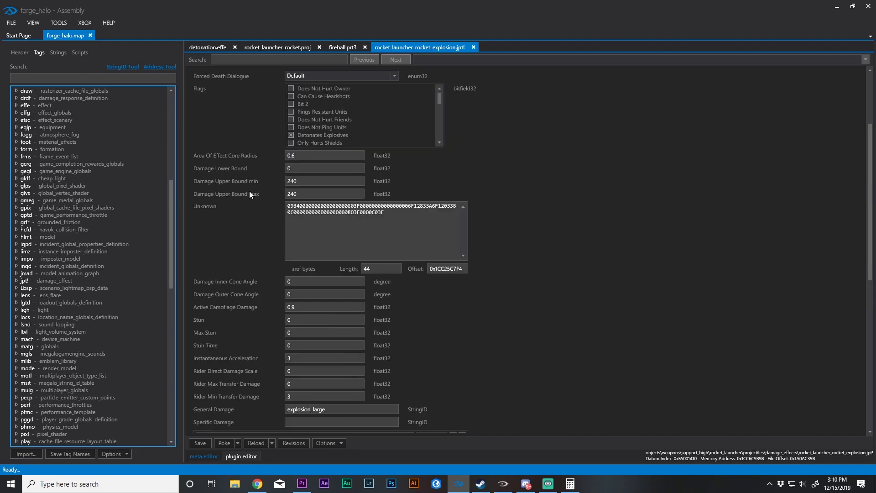
pyautogui.scroll(3, 246, 206)
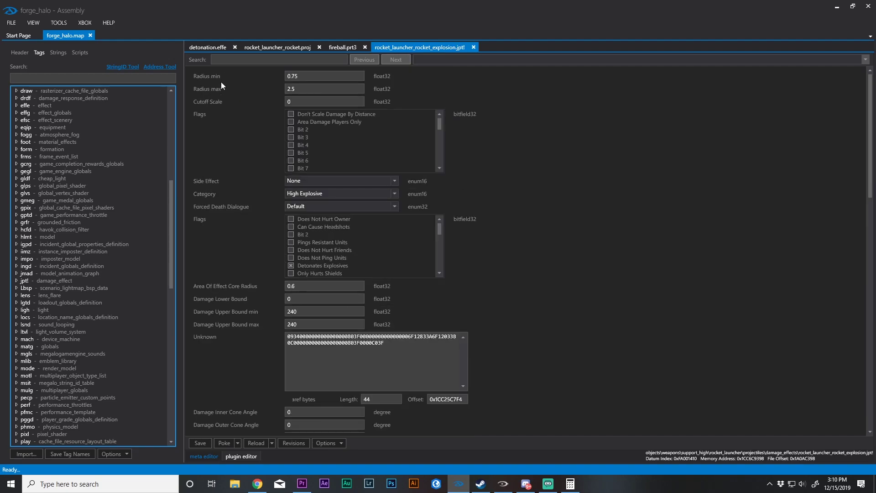
pyautogui.scroll(-3, 247, 160)
pyautogui.scroll(3, 268, 246)
pyautogui.moveTo(317, 75); pyautogui.dragTo(191, 74)
pyautogui.click(243, 81)
pyautogui.moveTo(305, 78); pyautogui.dragTo(214, 72)
pyautogui.write('3')
pyautogui.click(236, 443)
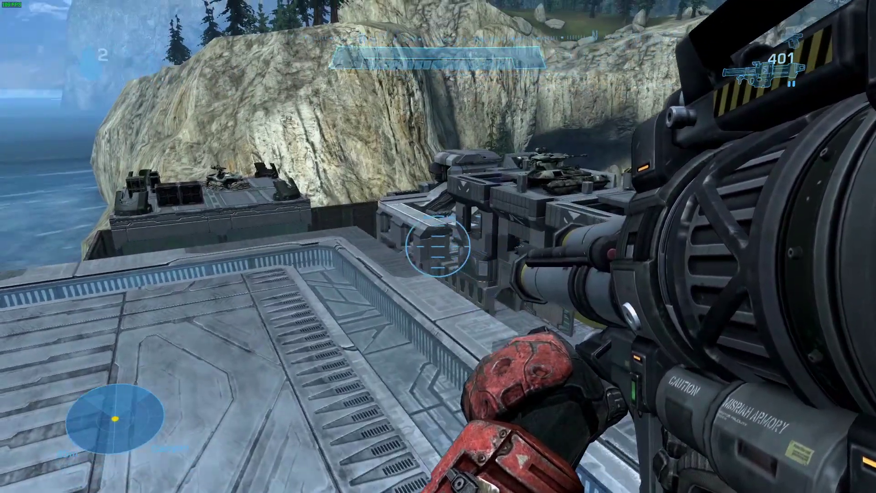
# In the game, fire rockets near the vehicles in the base yard to test the new damage radius
pyautogui.press('w')
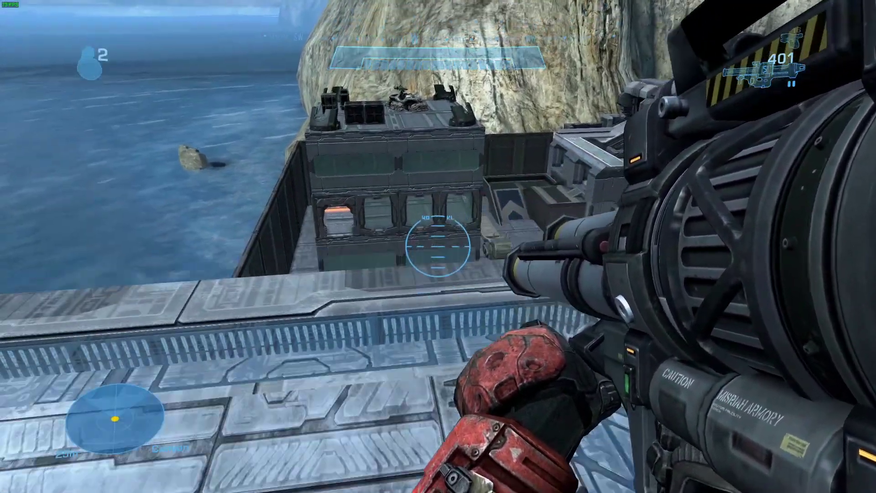
pyautogui.rightClick(438, 246)
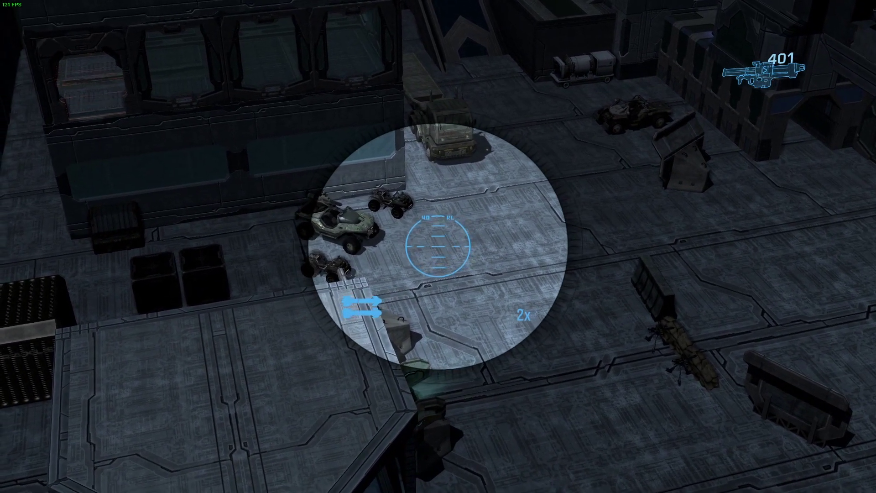
pyautogui.click(438, 247)
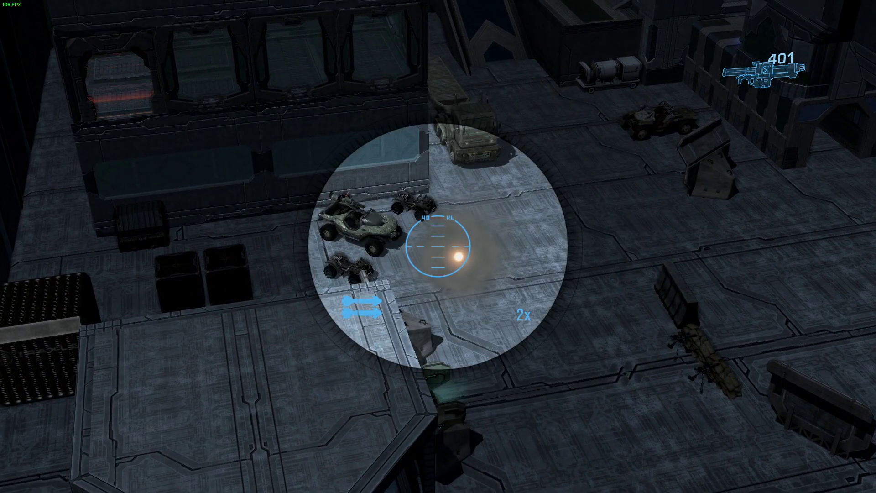
pyautogui.rightClick(438, 246)
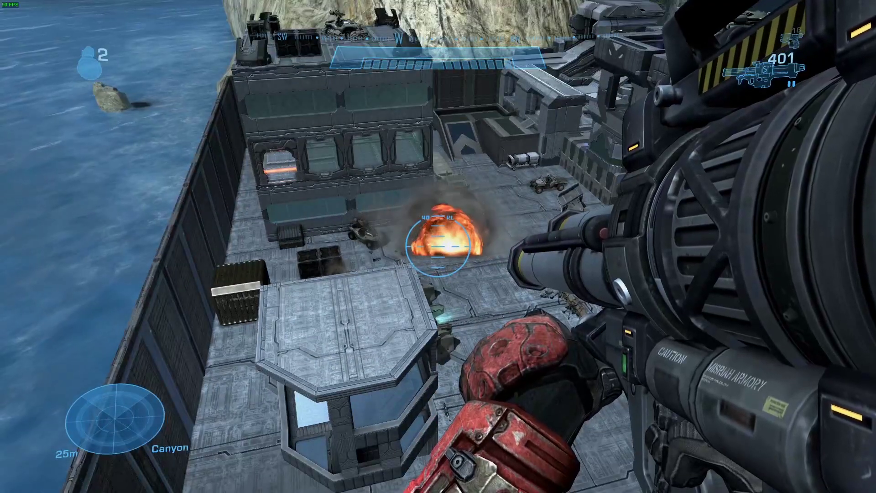
pyautogui.rightClick(438, 246)
pyautogui.click(438, 246)
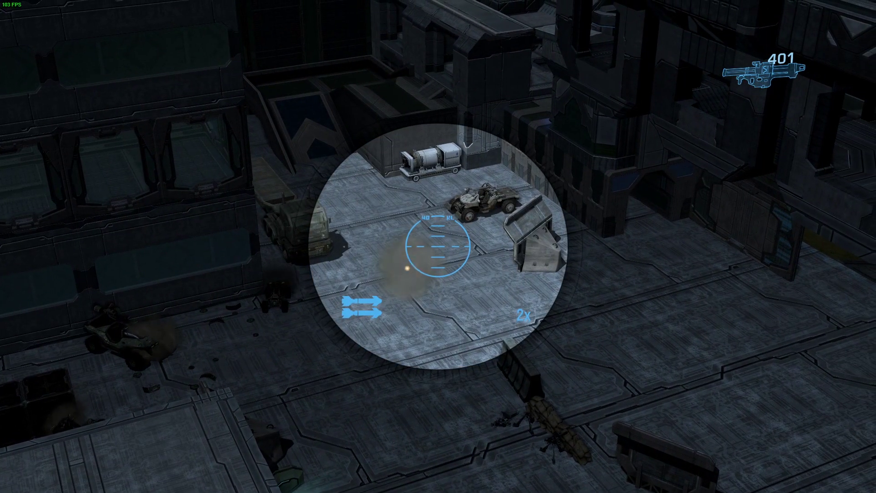
pyautogui.rightClick(438, 246)
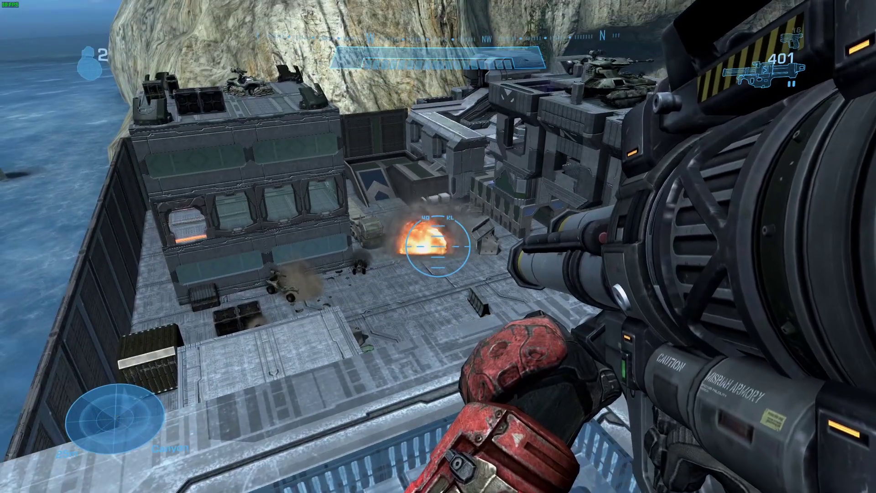
# Switch to Assembly and, in fireball.prt3, set the second-last Unknown block to -40, -40, 80, 80 and the last block's first value to 160, and poke
pyautogui.hotkey('alt', 'Tab')
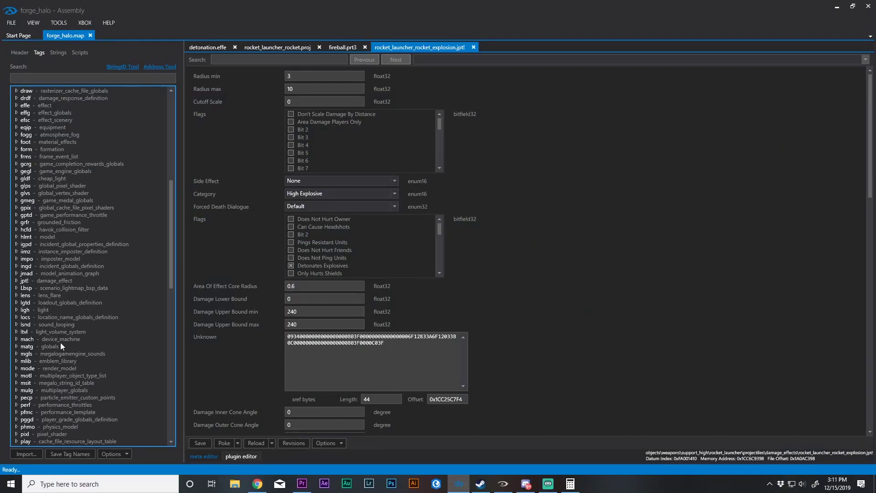
pyautogui.click(341, 45)
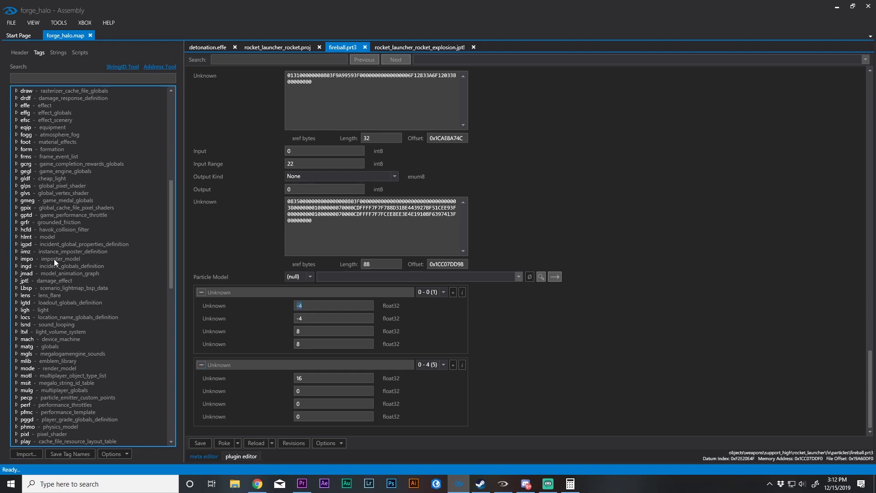
pyautogui.click(309, 306)
pyautogui.write('00')
pyautogui.click(311, 331)
pyautogui.write('0')
pyautogui.click(316, 344)
pyautogui.write('0')
pyautogui.click(310, 376)
pyautogui.write('0')
pyautogui.click(231, 445)
# Switch to the game and fire rockets into the base yard to check the fireball with the tenfold values
pyautogui.click(503, 484)
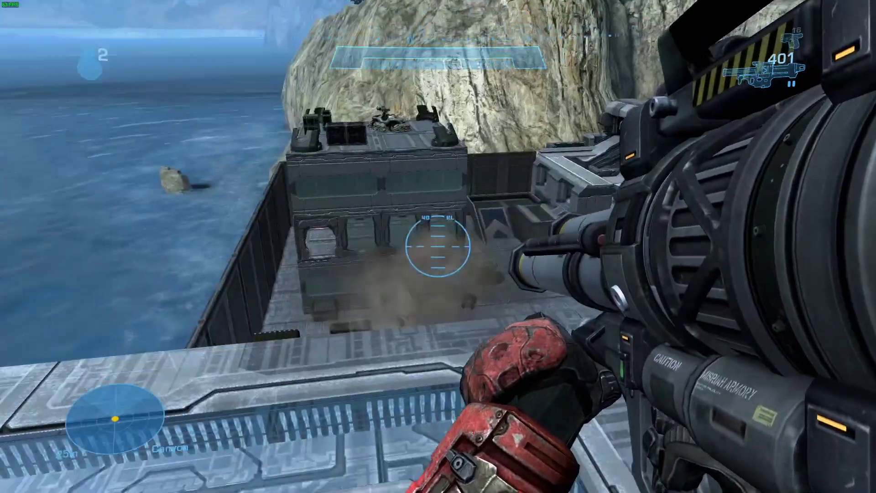
pyautogui.rightClick(438, 246)
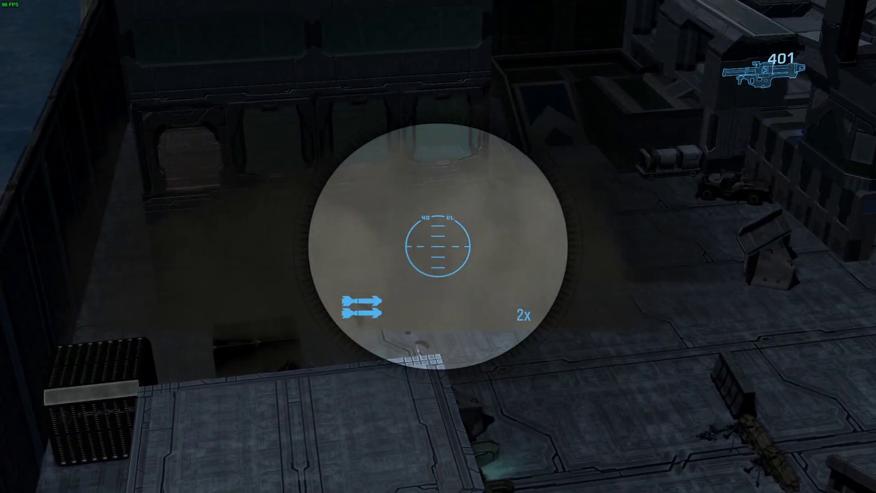
pyautogui.rightClick(439, 246)
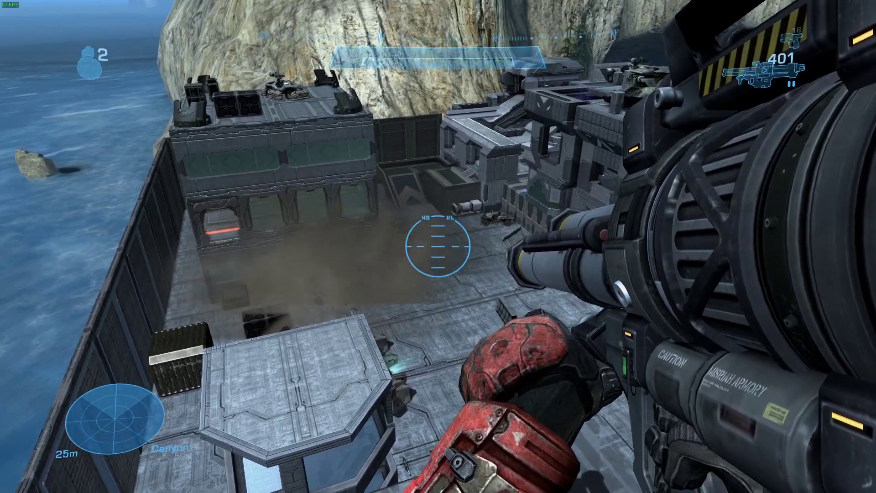
pyautogui.click(438, 247)
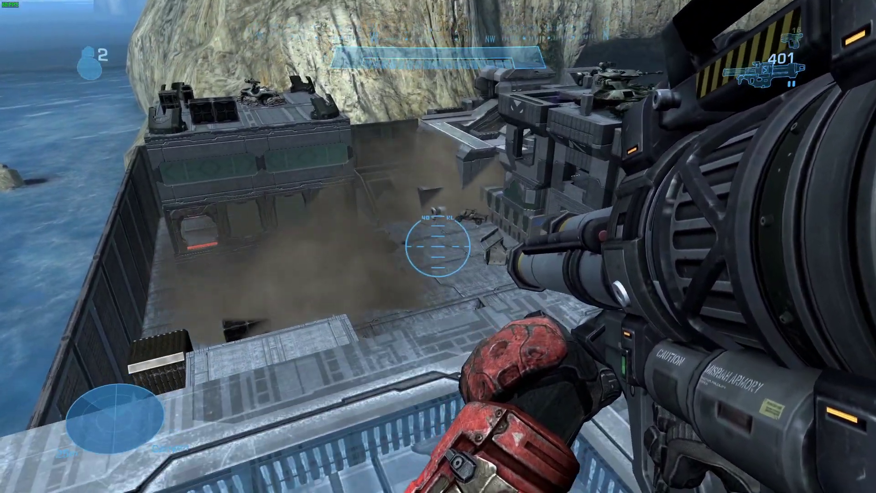
pyautogui.click(439, 246)
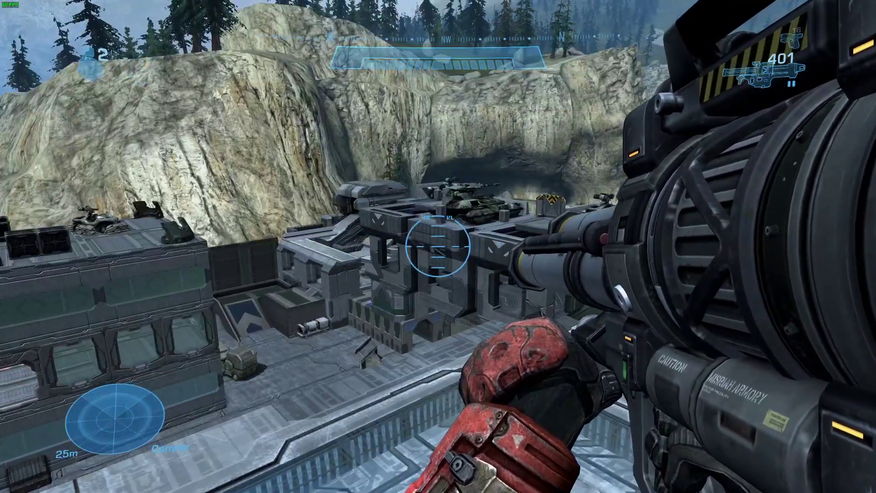
# Switch to Assembly and set Damage Upper Bound min and max to 2400 in rocket_launcher_rocket_explosion.jpt!
pyautogui.hotkey('alt', 'Tab')
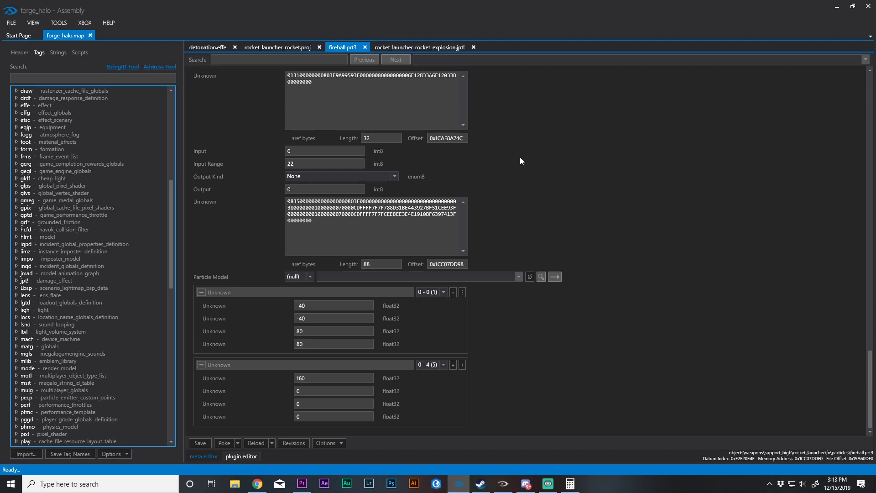
pyautogui.scroll(8, 526, 157)
pyautogui.scroll(5, 464, 119)
pyautogui.click(431, 46)
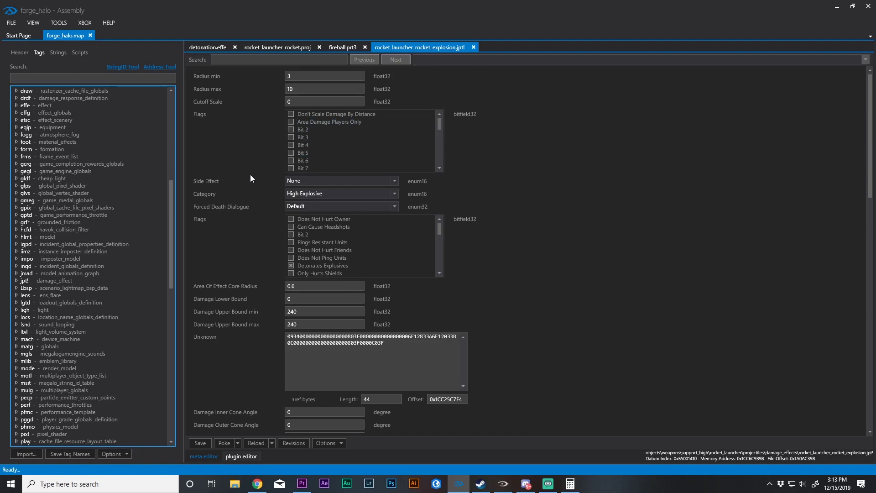
pyautogui.scroll(-3, 262, 155)
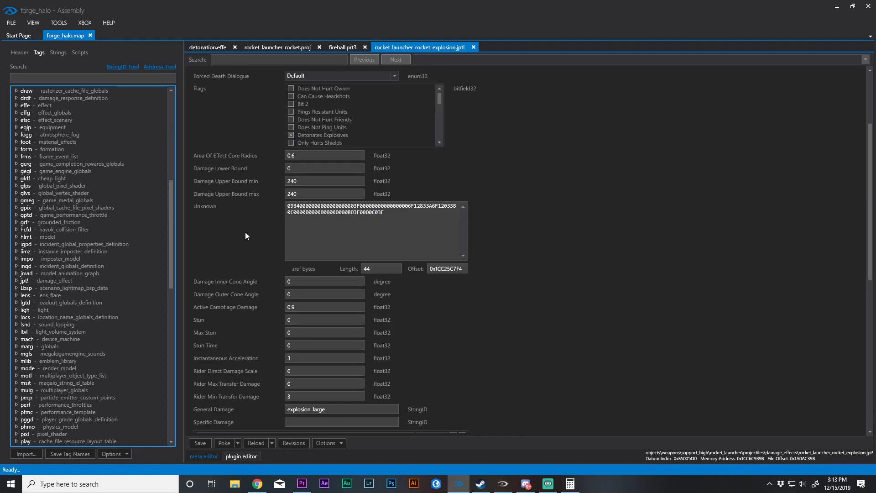
pyautogui.scroll(-6, 237, 249)
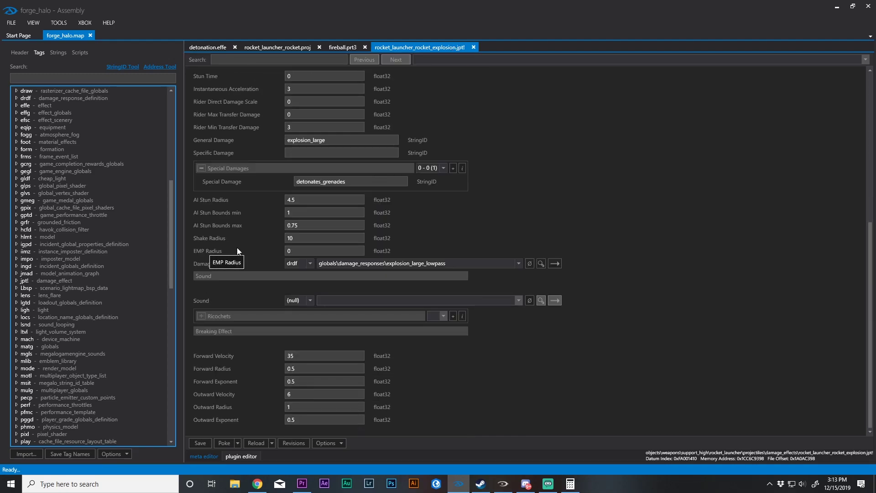
pyautogui.scroll(9, 237, 247)
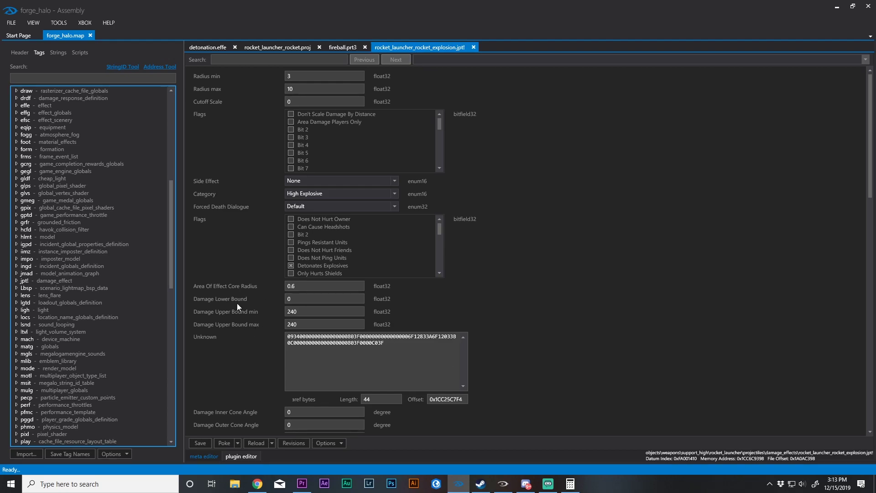
pyautogui.doubleClick(302, 311)
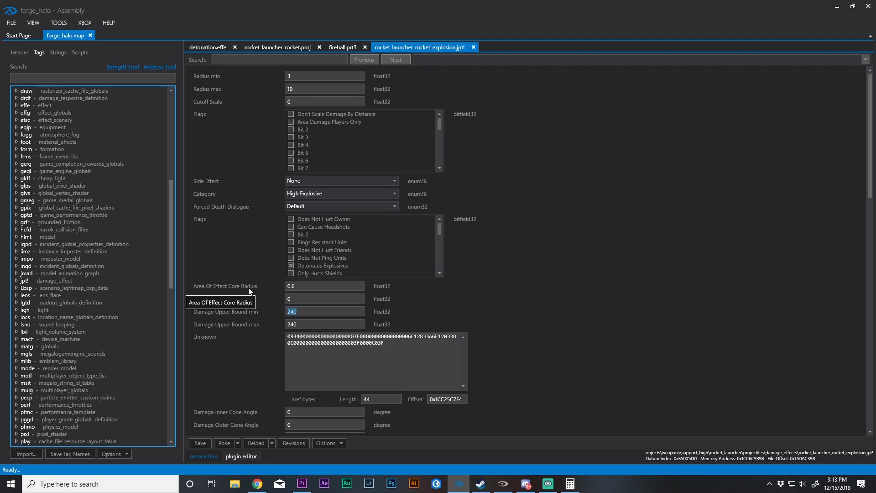
pyautogui.write('24')
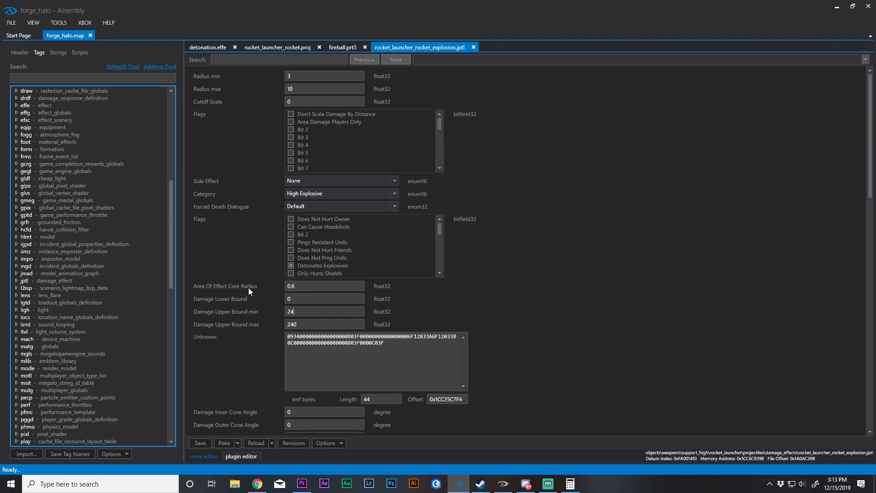
pyautogui.write('00')
pyautogui.press('Tab')
pyautogui.write('2400')
# Set Radius min to 30 and Radius max to 100 for the rocket explosion damage, and poke the changes
pyautogui.click(302, 75)
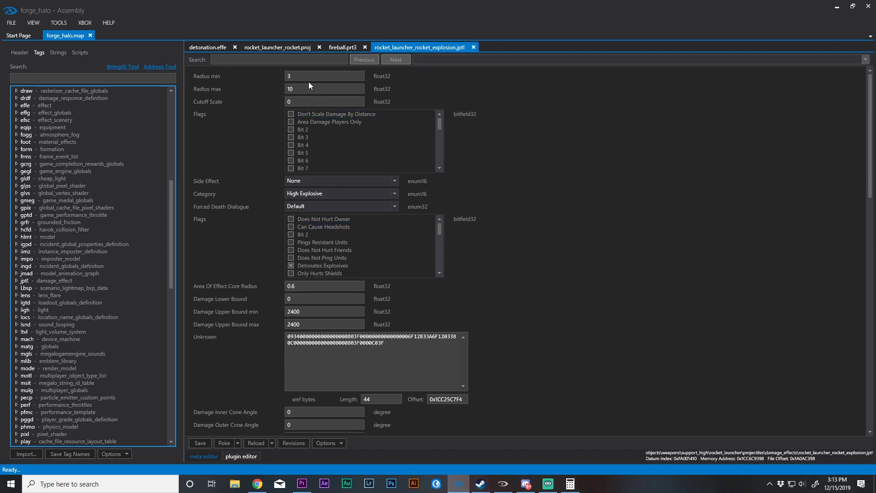
pyautogui.write('0')
pyautogui.click(304, 90)
pyautogui.write('0')
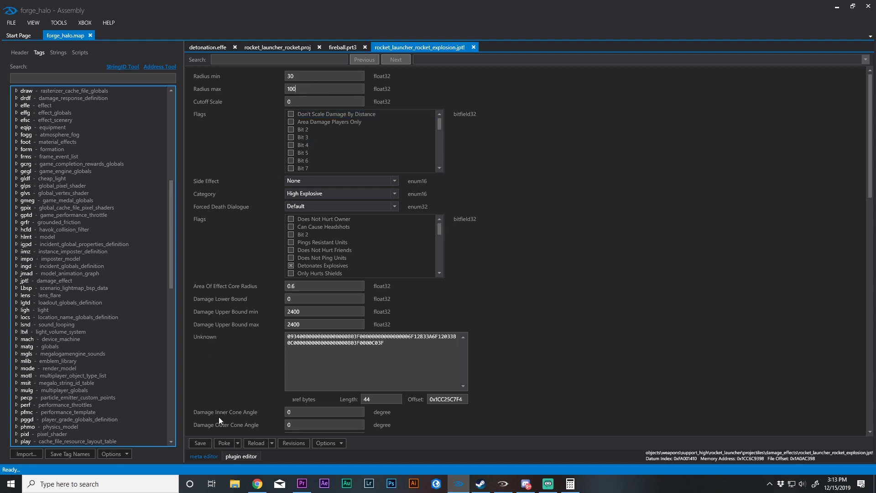
pyautogui.click(222, 442)
# Switch to the game, fire a rocket through the scope and view the blast over the base from Forge edit mode
pyautogui.hotkey('alt', 'Tab')
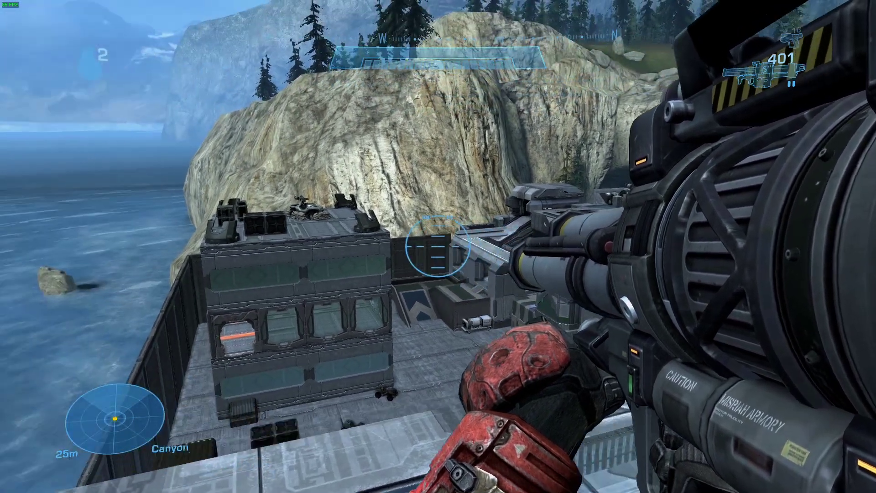
pyautogui.rightClick(439, 246)
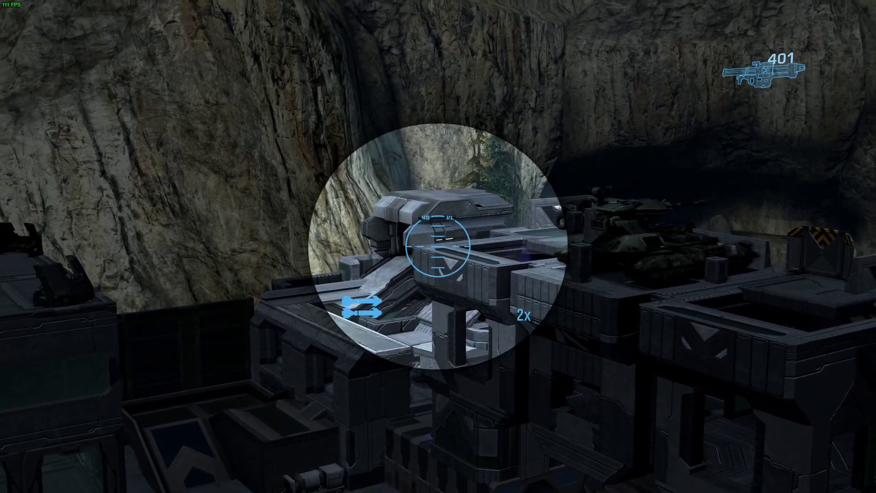
pyautogui.click(439, 247)
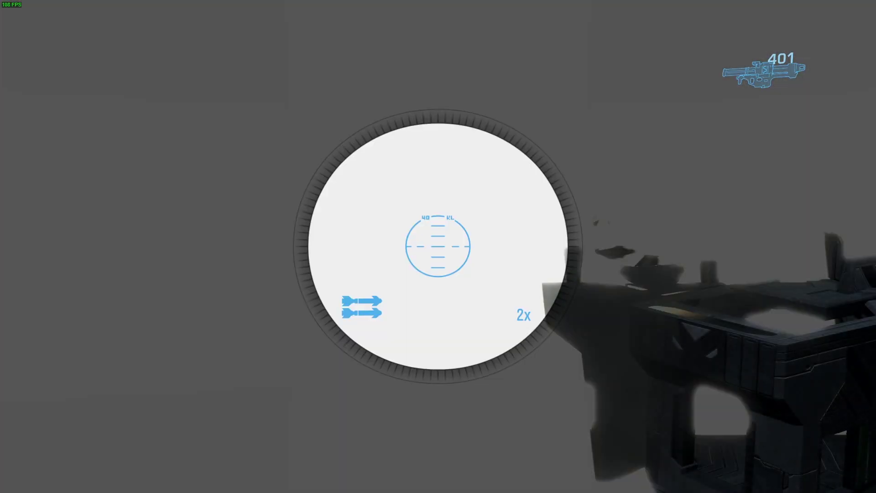
pyautogui.rightClick(438, 247)
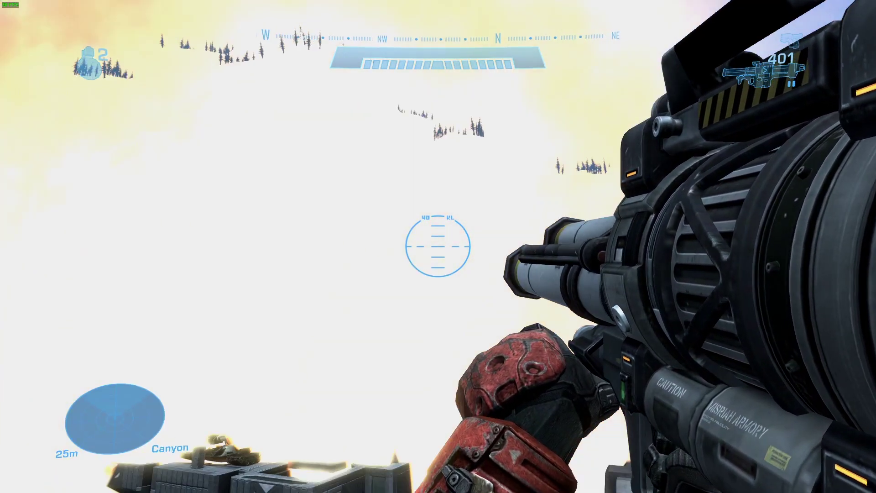
pyautogui.press('Up')
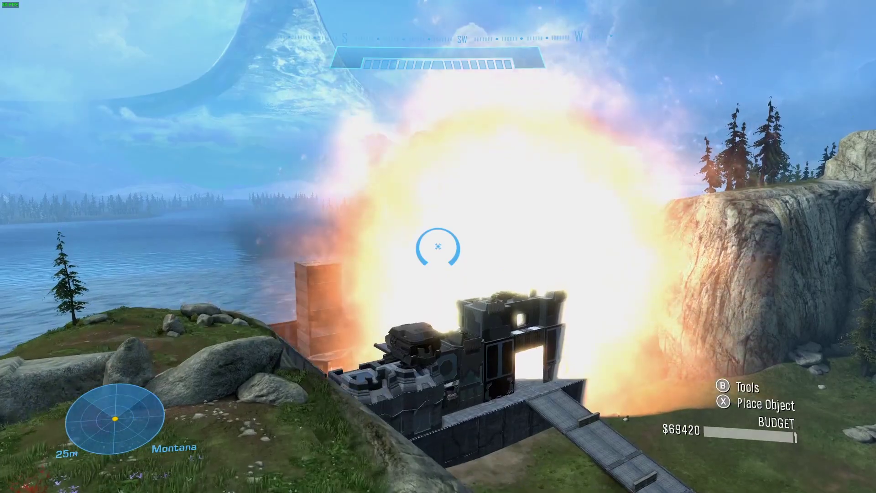
pyautogui.press('Up')
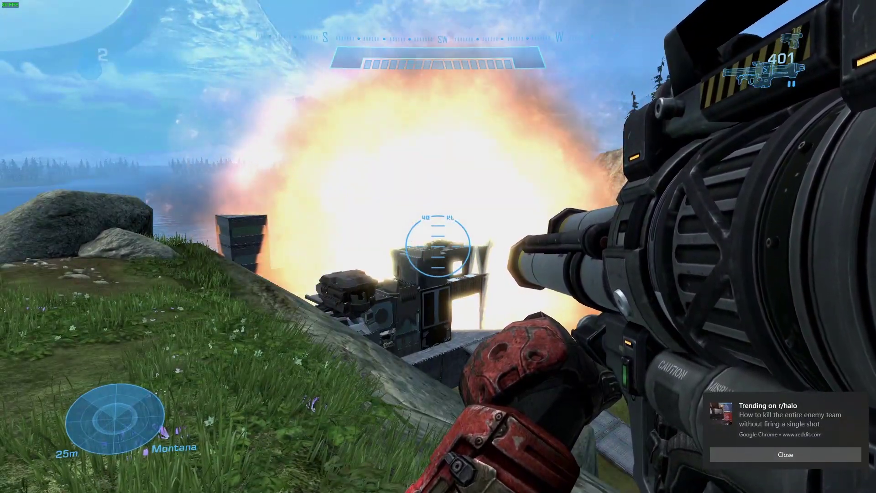
# Pause the game, dismiss the r/halo notification, then resume play and fire the rocket launcher at the base
pyautogui.press('Escape')
pyautogui.press('Escape')
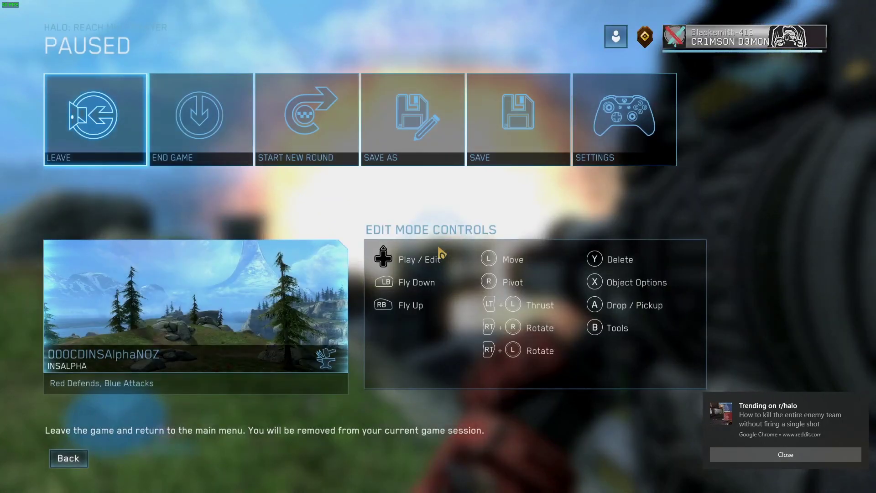
pyautogui.click(744, 458)
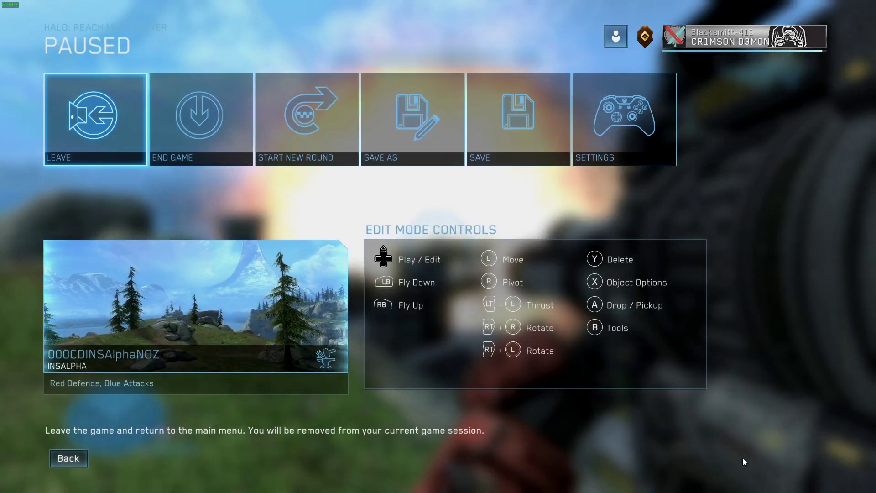
pyautogui.press('Escape')
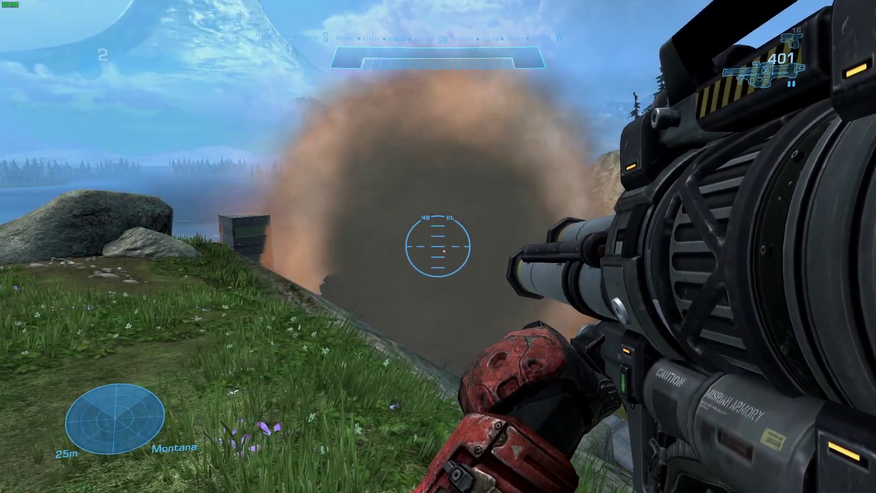
pyautogui.click(438, 246)
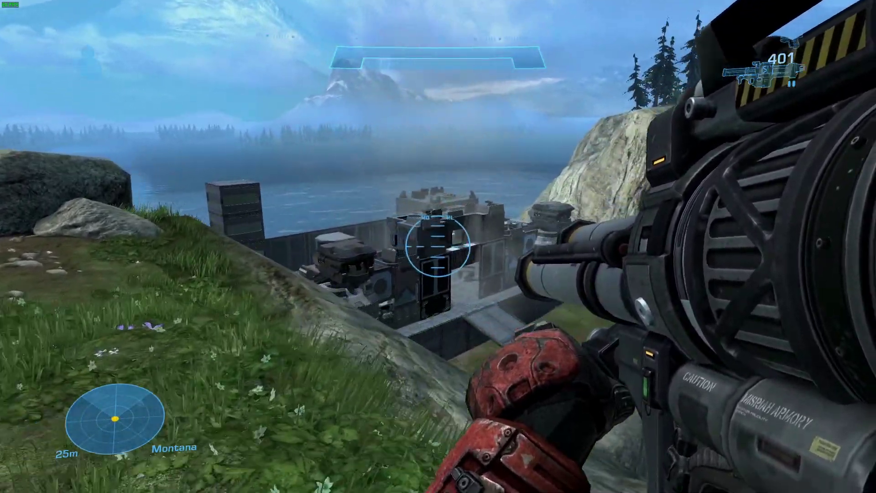
# Switch to Assembly, set Maximum Range to 1750 in rocket_launcher_rocket.proj and poke the change
pyautogui.hotkey('alt', 'Tab')
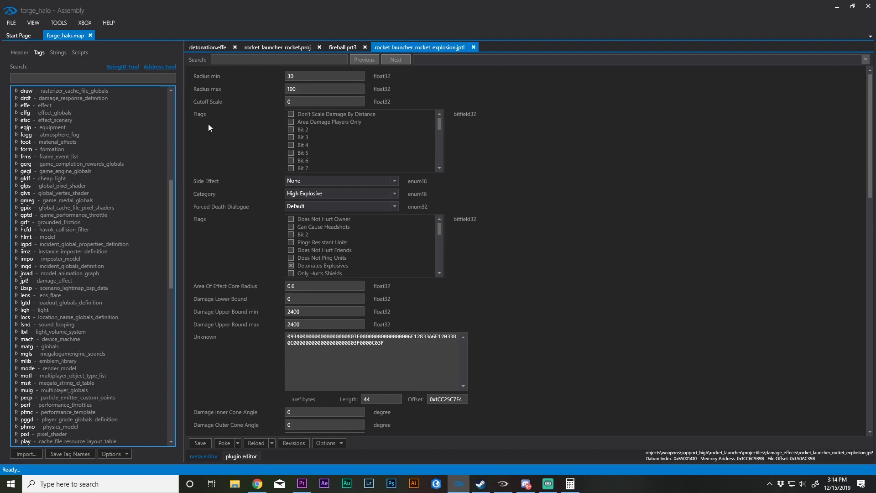
pyautogui.click(273, 47)
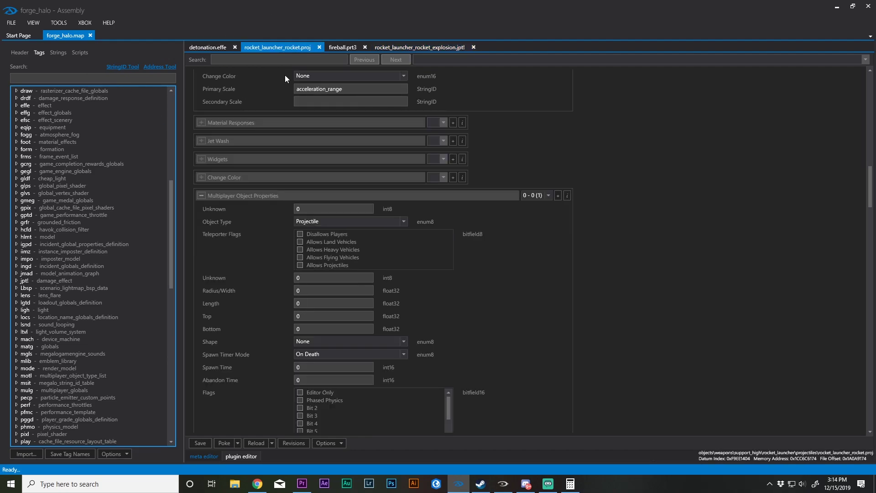
pyautogui.scroll(-15, 247, 290)
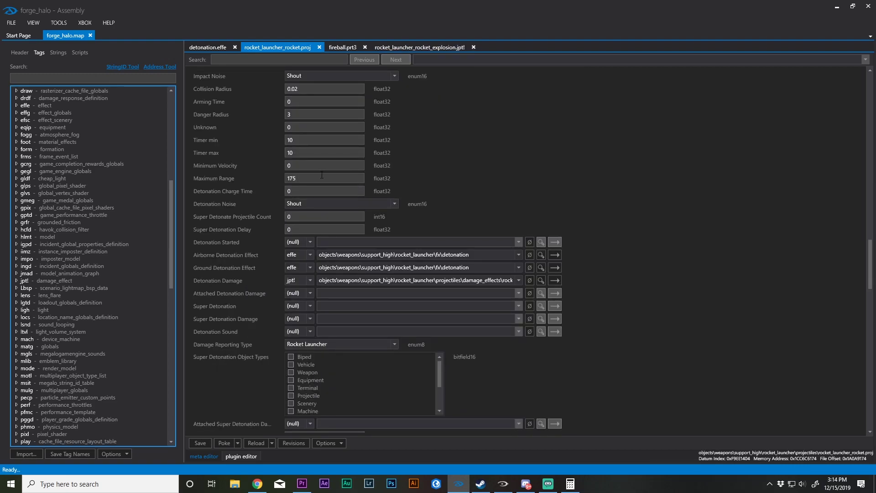
pyautogui.write('0')
pyautogui.scroll(-3, 237, 320)
pyautogui.click(223, 442)
pyautogui.scroll(3, 268, 173)
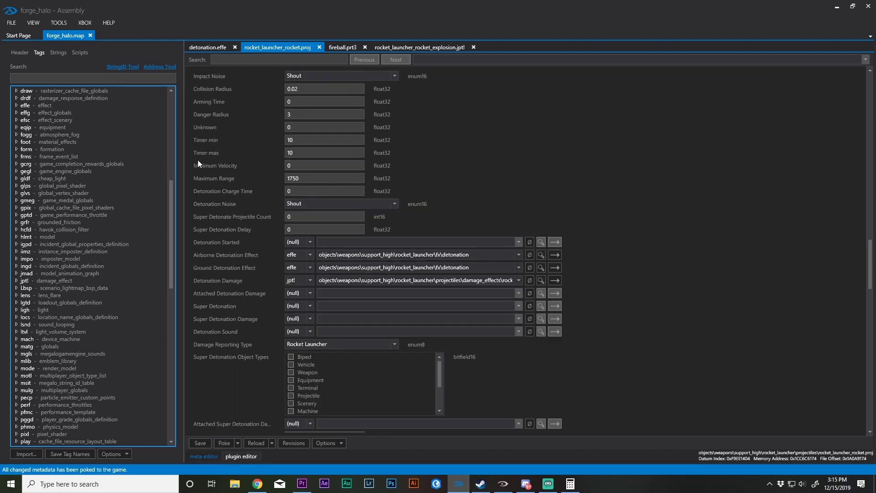
# Set the rocket projectile's Initial Velocity to 1 and Final Velocity to 35, and poke the changes
pyautogui.scroll(-6, 235, 256)
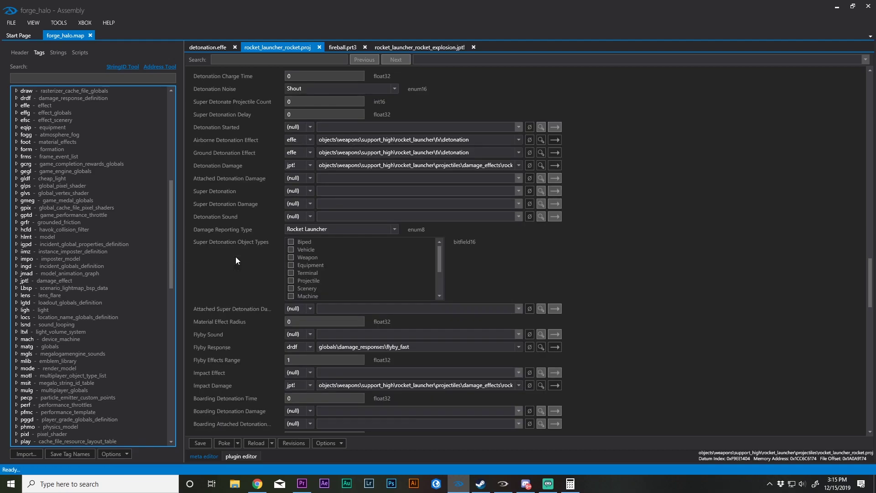
pyautogui.scroll(-4, 236, 257)
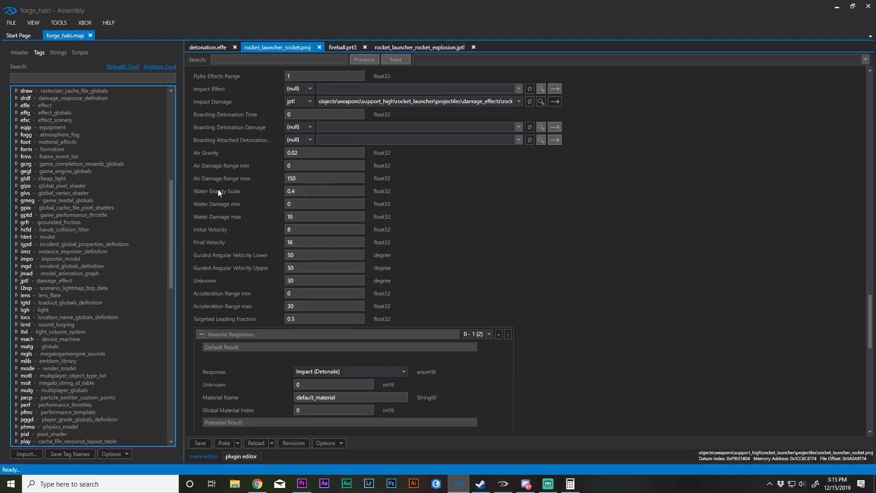
pyautogui.scroll(1, 238, 224)
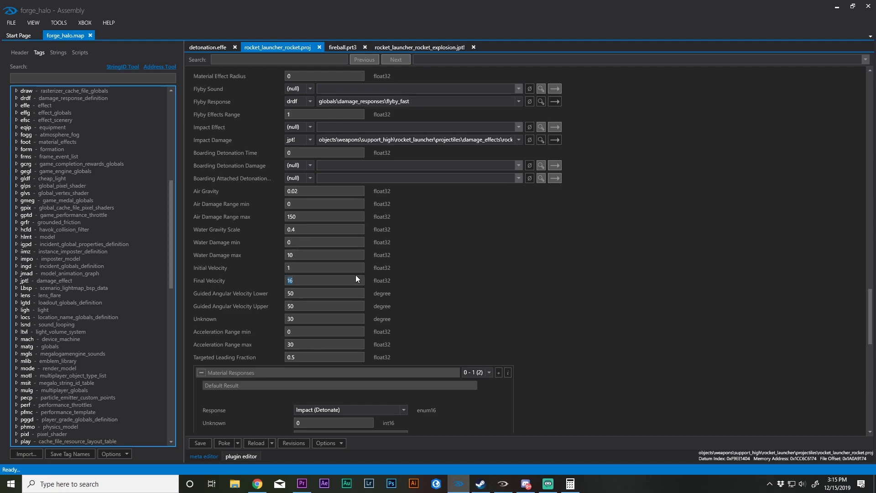
pyautogui.write('35')
pyautogui.click(222, 442)
# Switch to the game and fire rockets at the distant cliffs, scoped and unscoped, to check the projectile's speed and range
pyautogui.click(503, 483)
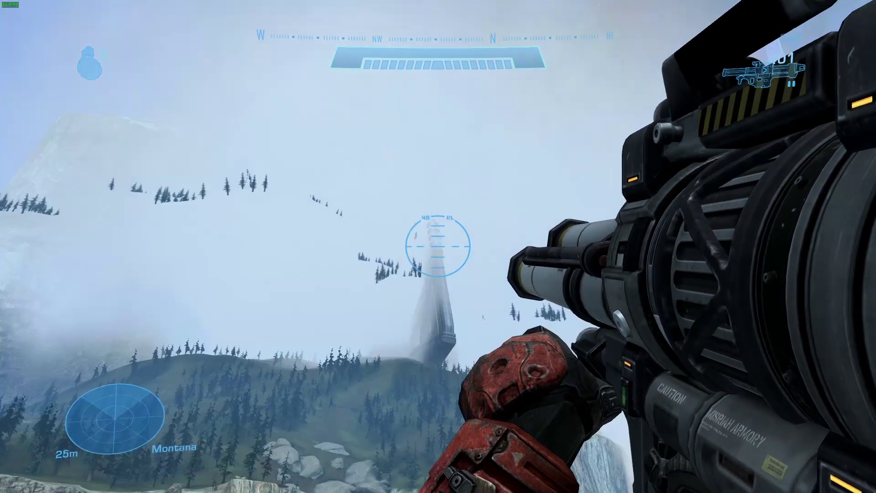
pyautogui.rightClick(438, 247)
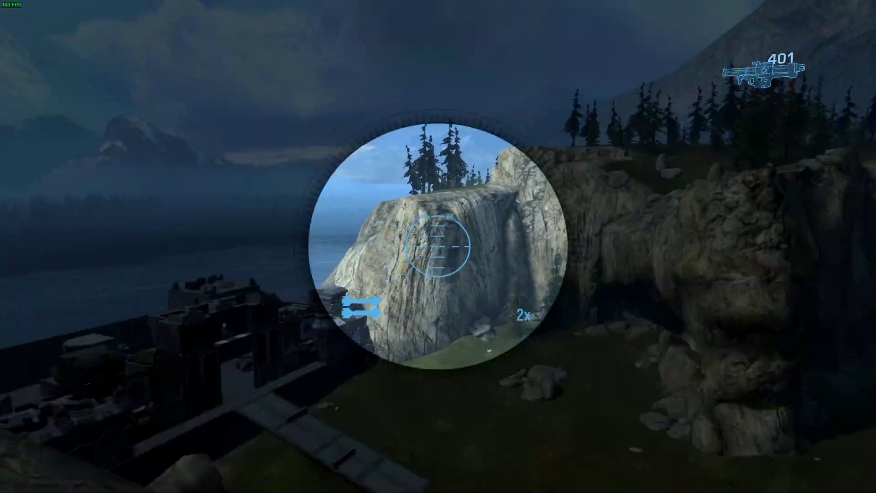
pyautogui.rightClick(438, 246)
pyautogui.click(438, 246)
pyautogui.rightClick(438, 246)
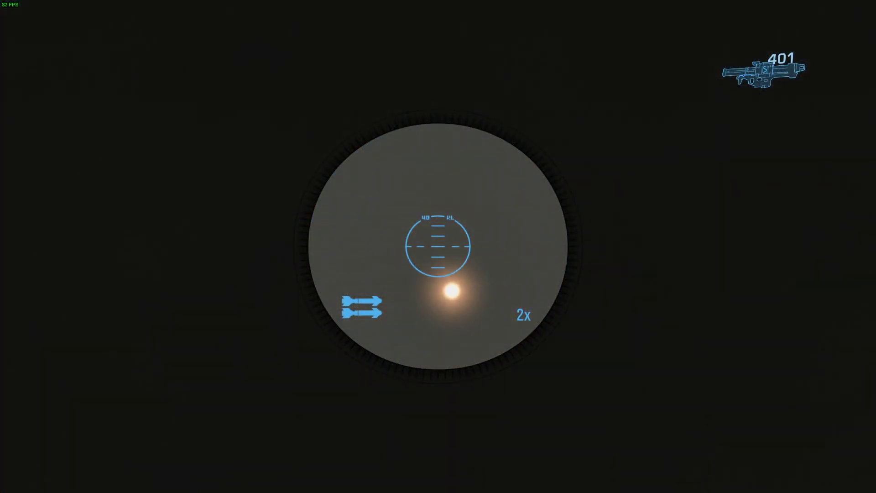
pyautogui.rightClick(438, 246)
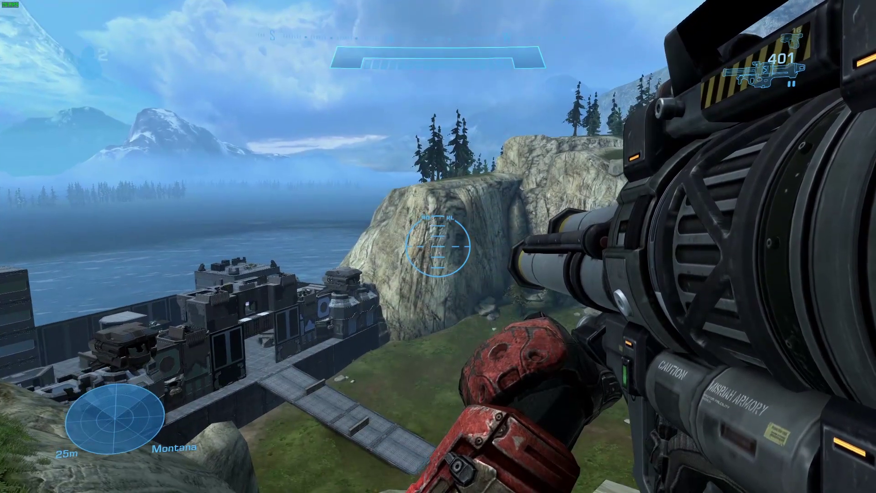
pyautogui.click(438, 246)
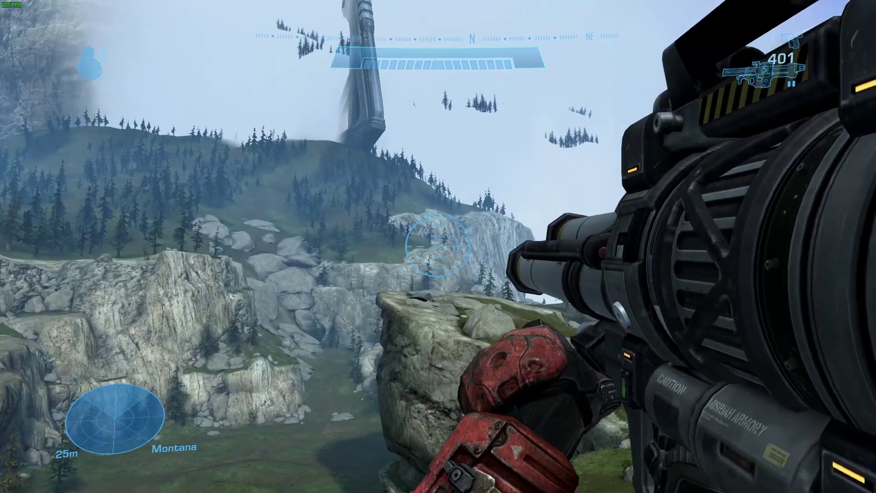
pyautogui.rightClick(438, 246)
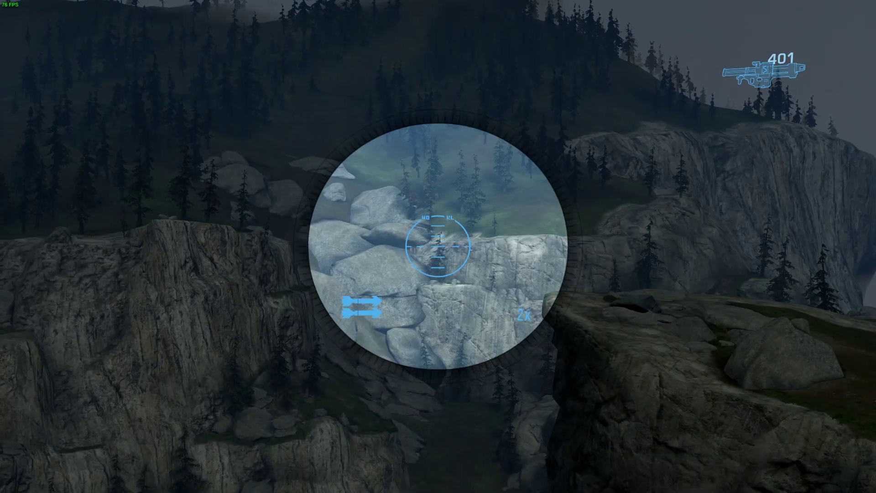
pyautogui.rightClick(438, 247)
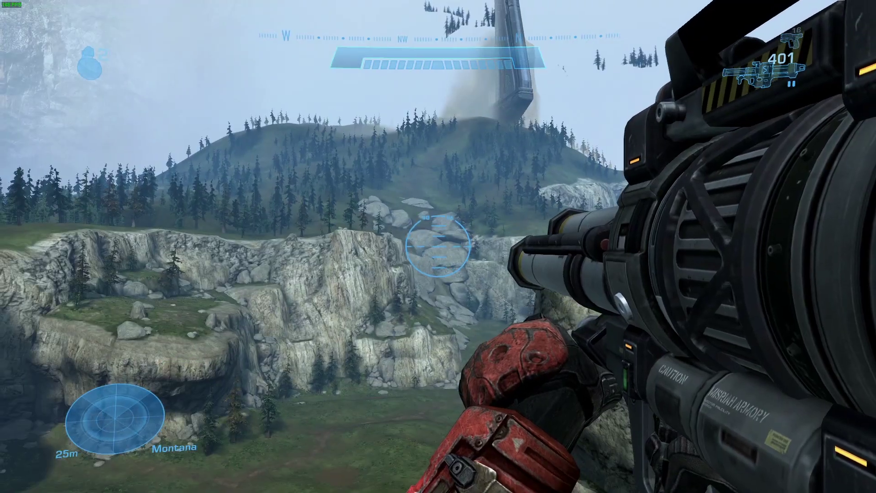
# Switch to Assembly, set the rocket projectile's Initial Velocity to 0.4 and poke the change
pyautogui.hotkey('alt', 'Tab')
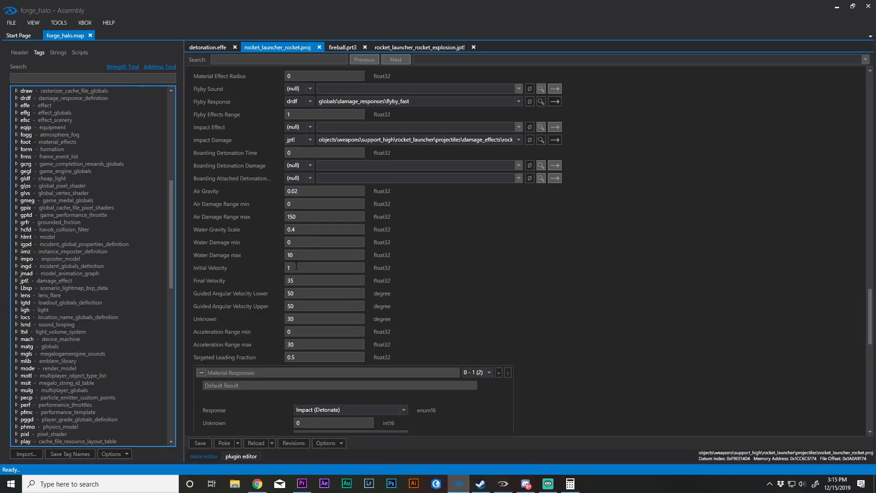
pyautogui.write('.4')
pyautogui.click(226, 444)
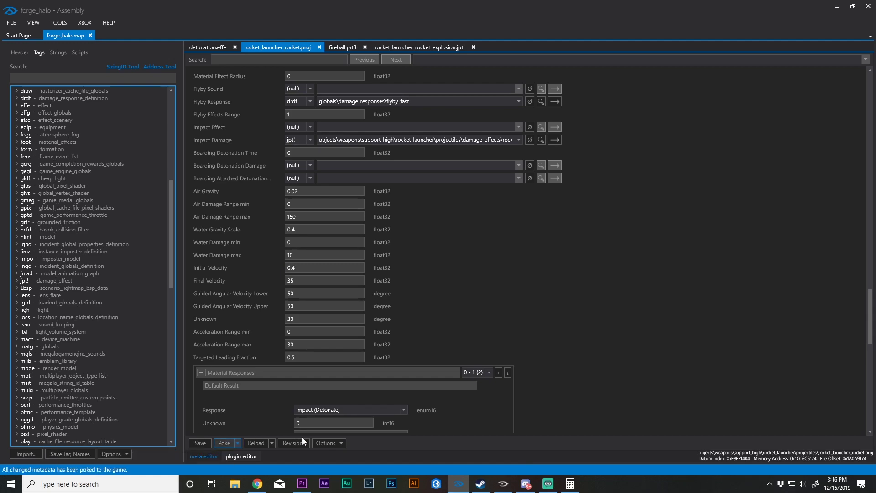
# Switch to the game and fire a scoped rocket at the far cliffs to check the 0.4 initial velocity
pyautogui.click(503, 484)
pyautogui.rightClick(439, 246)
pyautogui.click(439, 246)
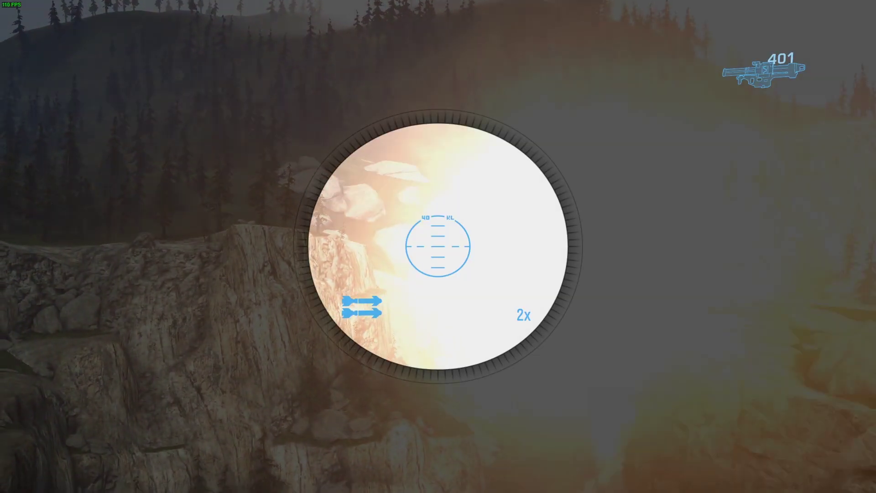
pyautogui.rightClick(439, 246)
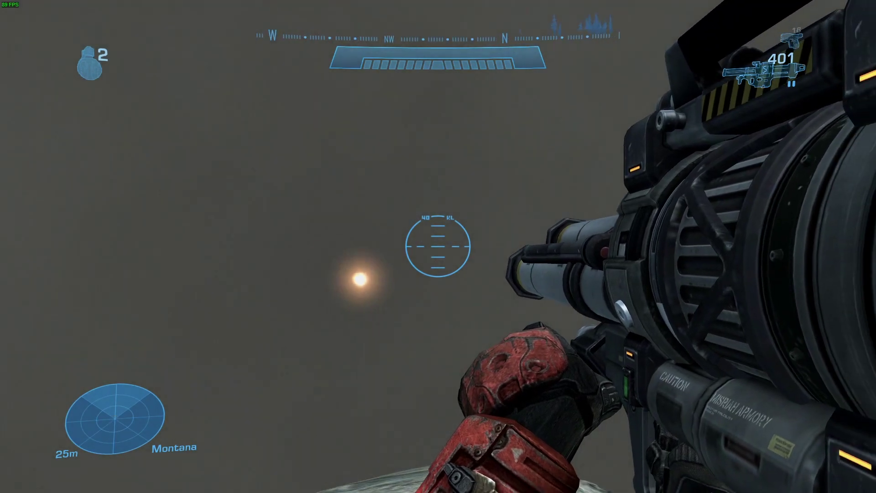
pyautogui.rightClick(438, 246)
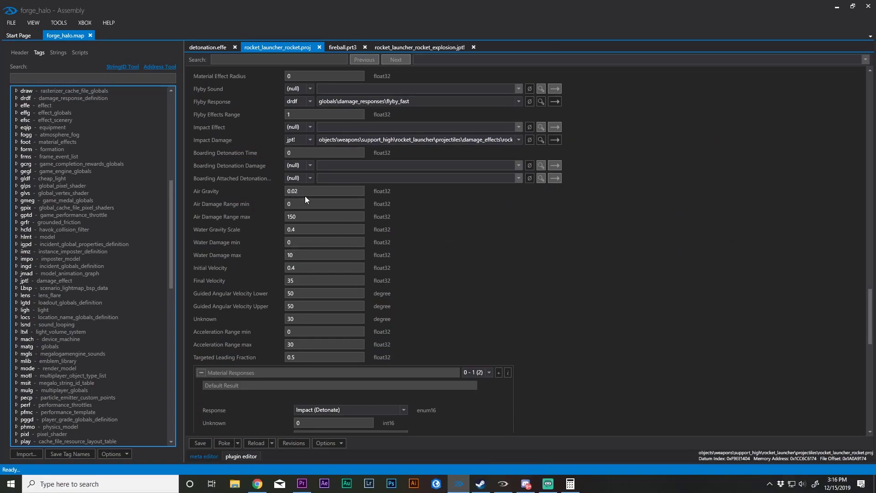
# Switch to Assembly, set the rocket projectile's Air Gravity to 0 and poke the change
pyautogui.moveTo(305, 192); pyautogui.dragTo(75, 168)
pyautogui.write('0')
pyautogui.click(223, 440)
# Switch to the game and fire a scoped rocket across the canyon to check its flight without air gravity
pyautogui.click(504, 484)
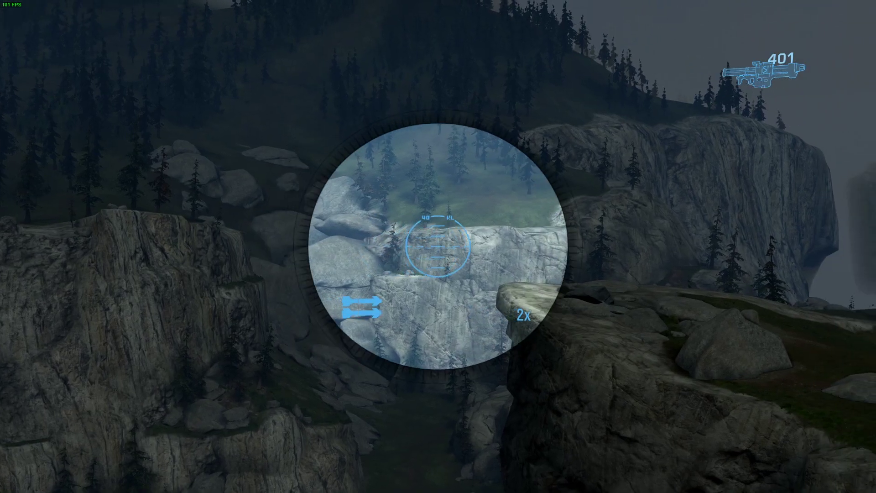
pyautogui.click(438, 247)
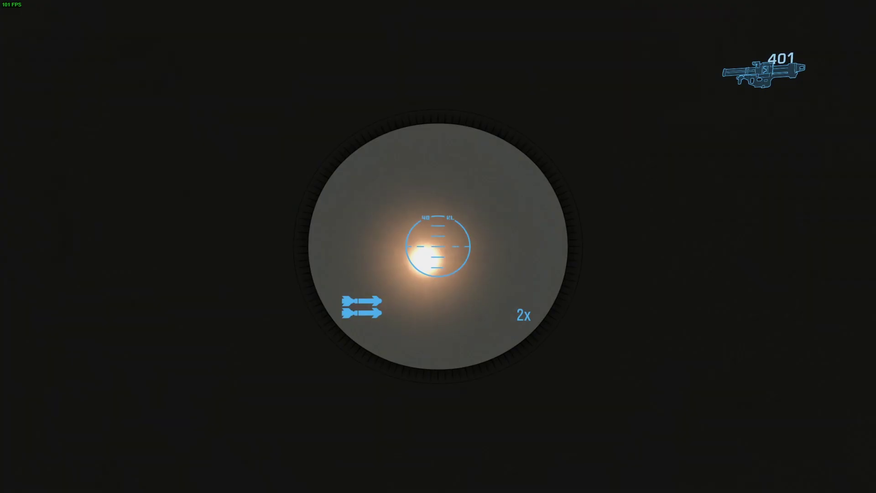
pyautogui.rightClick(438, 247)
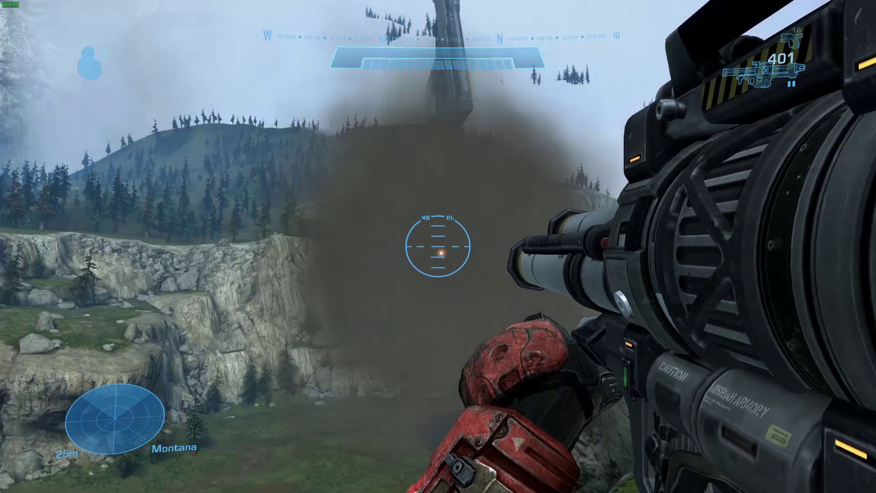
# Switch to Assembly, set the rocket projectile's Initial Velocity to 0.01 and poke the change
pyautogui.hotkey('alt', 'Tab')
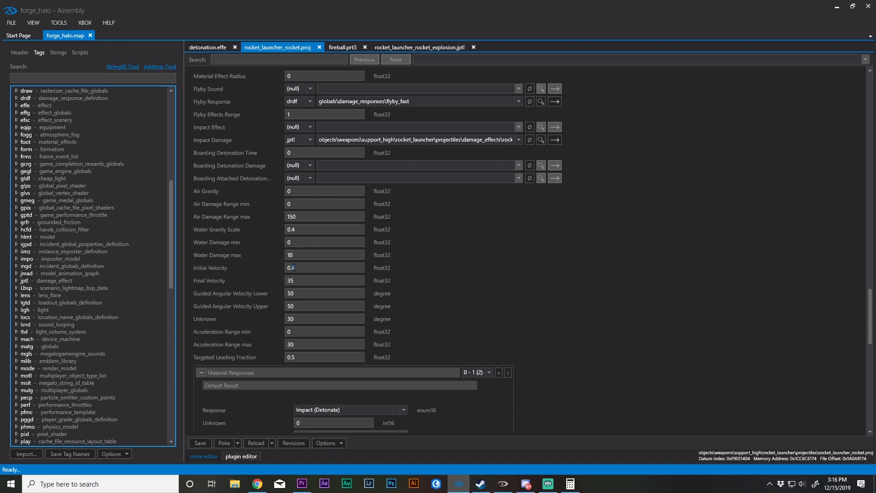
pyautogui.write('01')
pyautogui.click(224, 443)
# Switch to the game and fire the rocket launcher to check the 0.01 initial velocity
pyautogui.hotkey('alt', 'Tab')
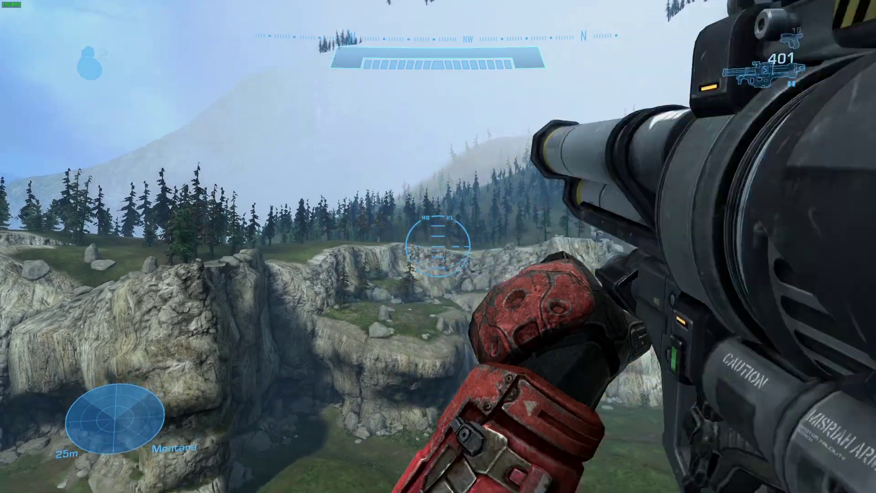
pyautogui.click(439, 247)
pyautogui.press('Up')
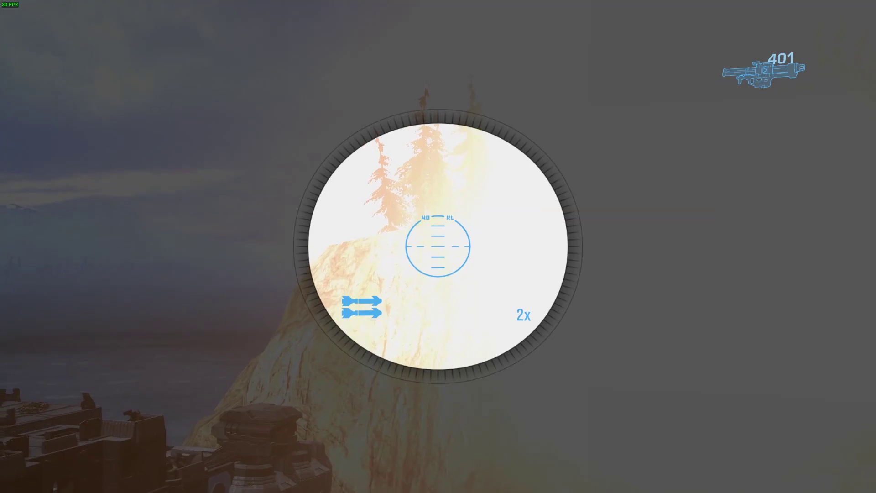
# Leave the scope view and fire another rocket toward the cliff across the canyon
pyautogui.press('z')
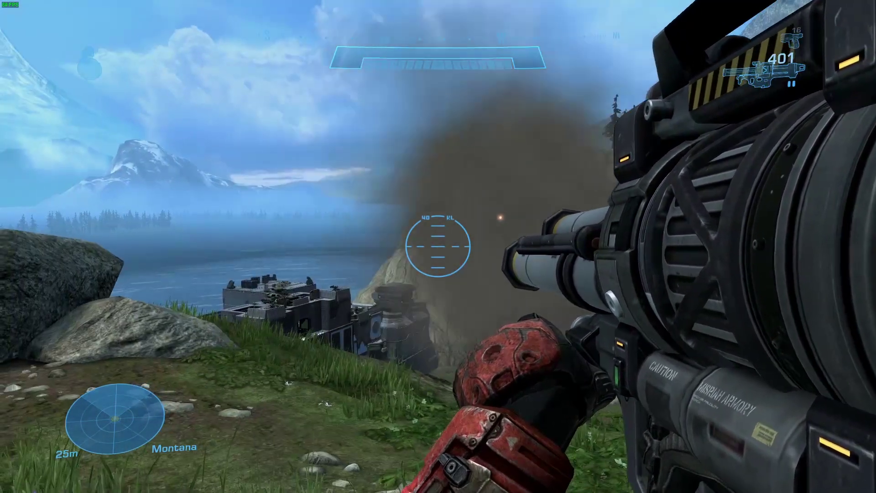
pyautogui.click(438, 247)
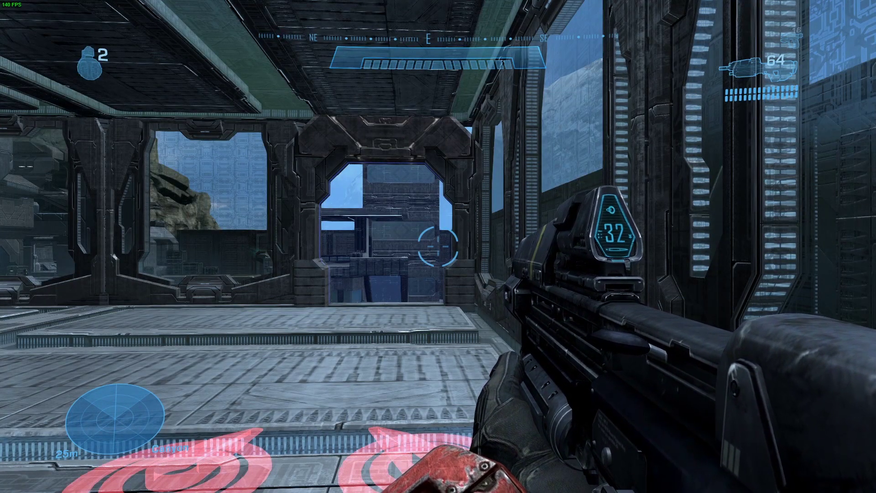
# Enter the Forge monitor mode and fly above the Canyon base to view the cliffs, mountains and distant haze
pyautogui.press('Up')
pyautogui.press('w')
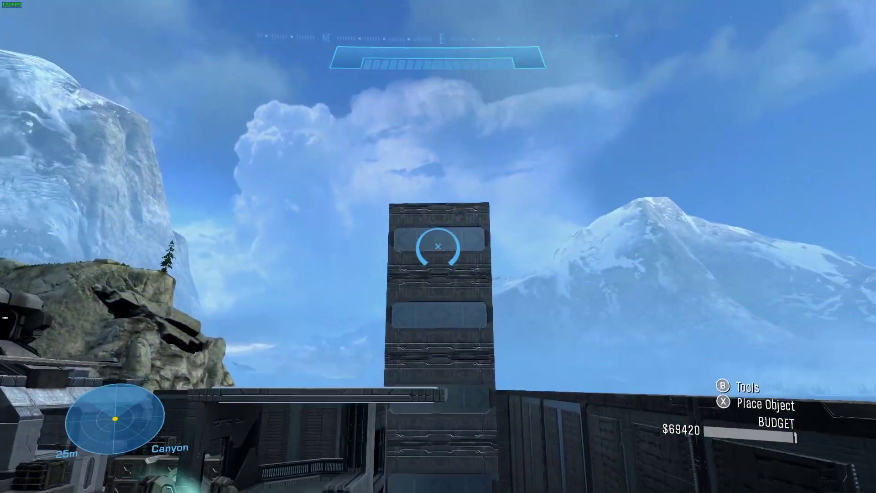
pyautogui.press('w')
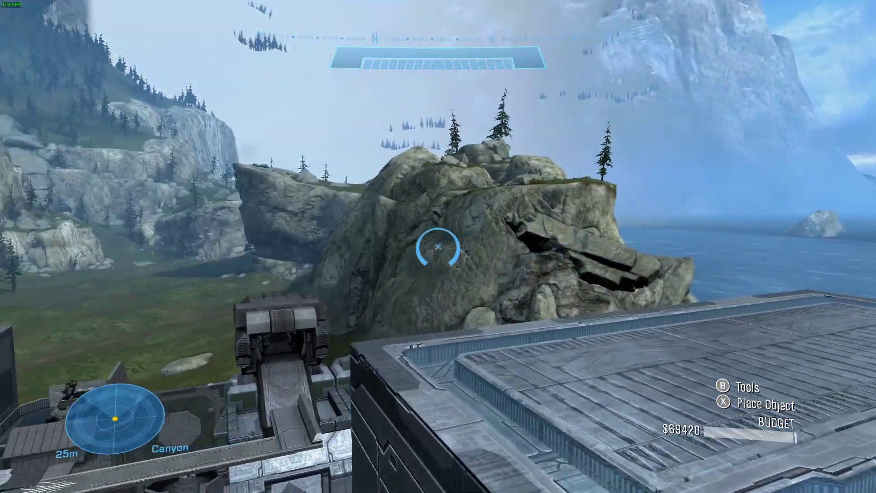
pyautogui.press('w')
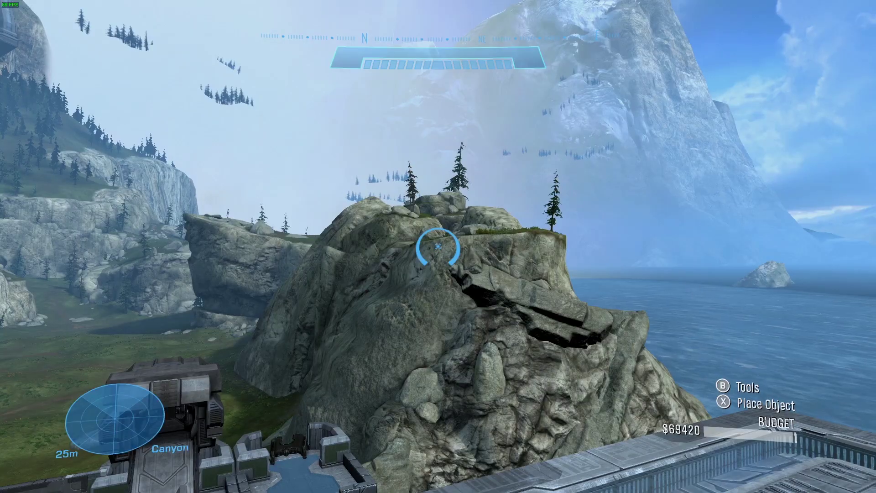
pyautogui.press('a')
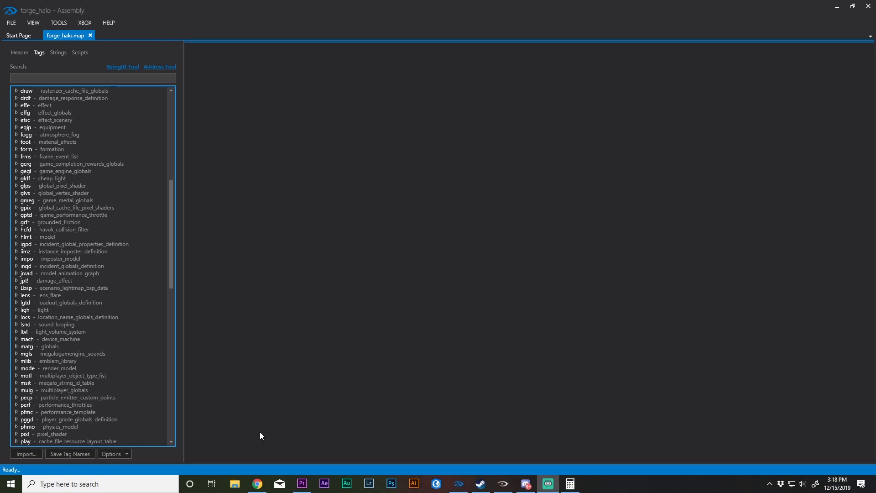
# Switch to Assembly, search the tags for "fogg" and open the forge_halo atmosphere_fog tag
pyautogui.click(109, 81)
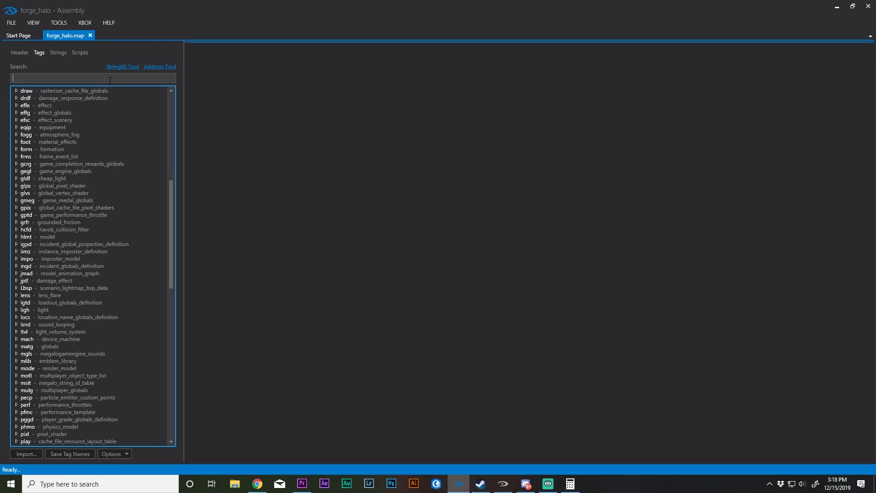
pyautogui.write('gh')
pyautogui.press('BackSpace')
pyautogui.press('BackSpace')
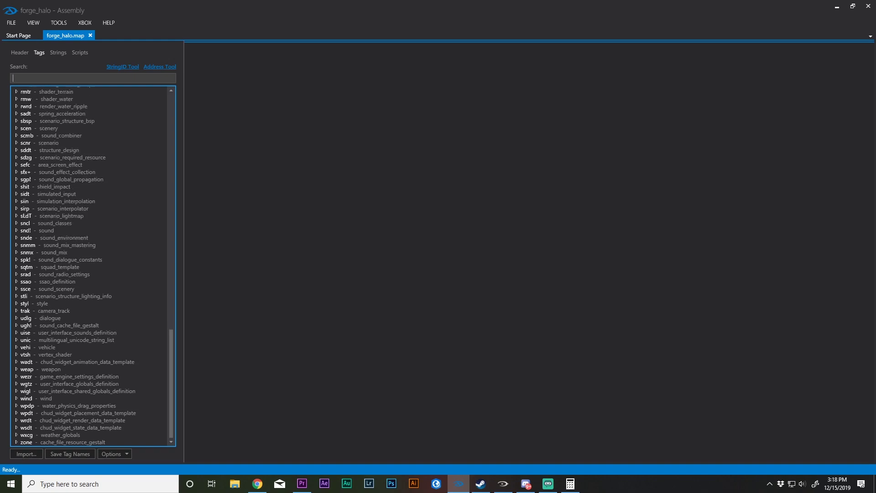
pyautogui.write('fogg')
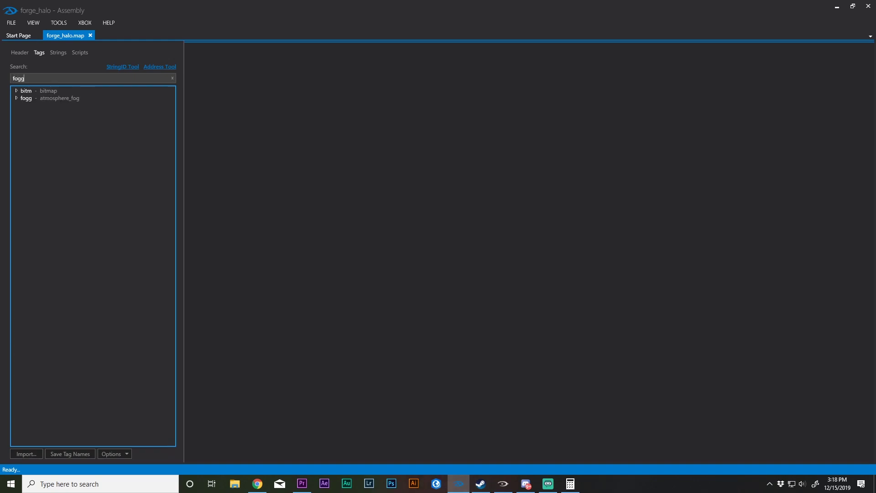
pyautogui.click(16, 98)
pyautogui.doubleClick(82, 105)
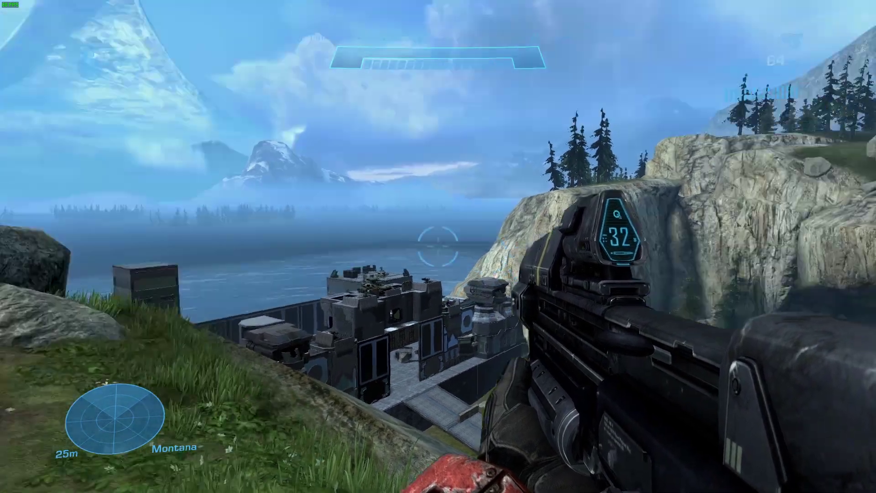
# Examine the default fog over the lake and distant mountains in the game, with and without the scope
pyautogui.press('w')
pyautogui.press('z')
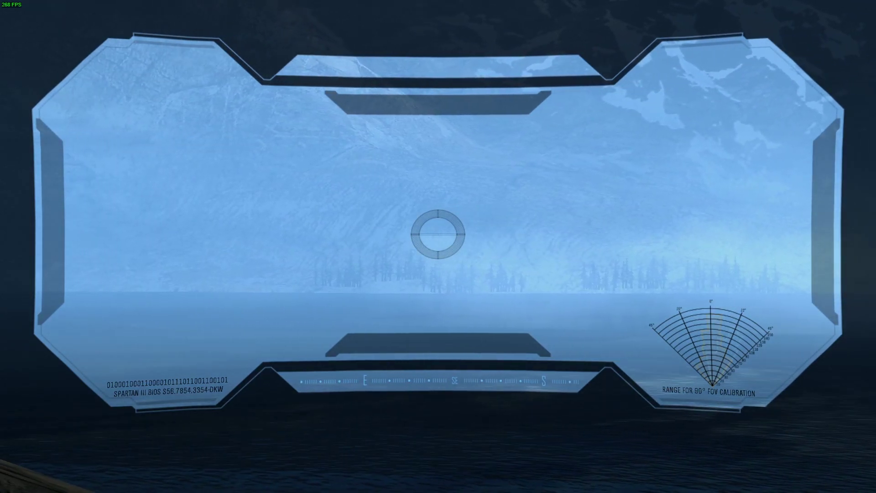
pyautogui.press('z')
pyautogui.rightClick(438, 247)
pyautogui.rightClick(438, 247)
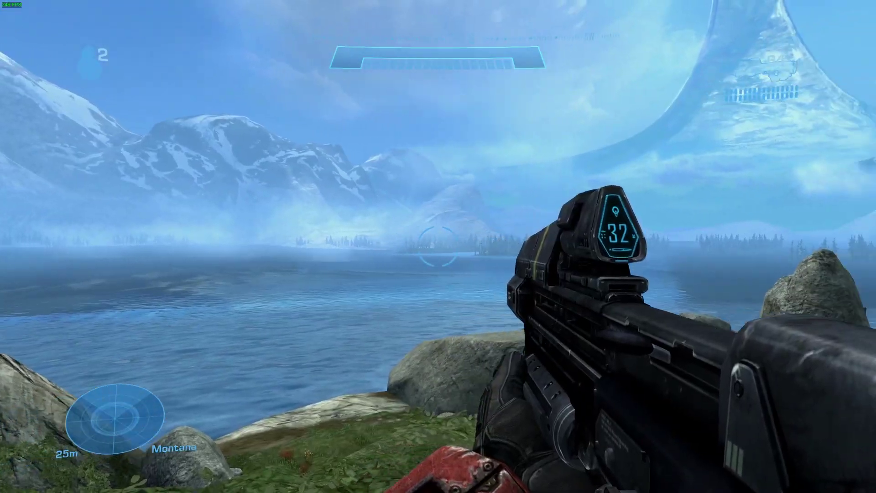
pyautogui.rightClick(438, 246)
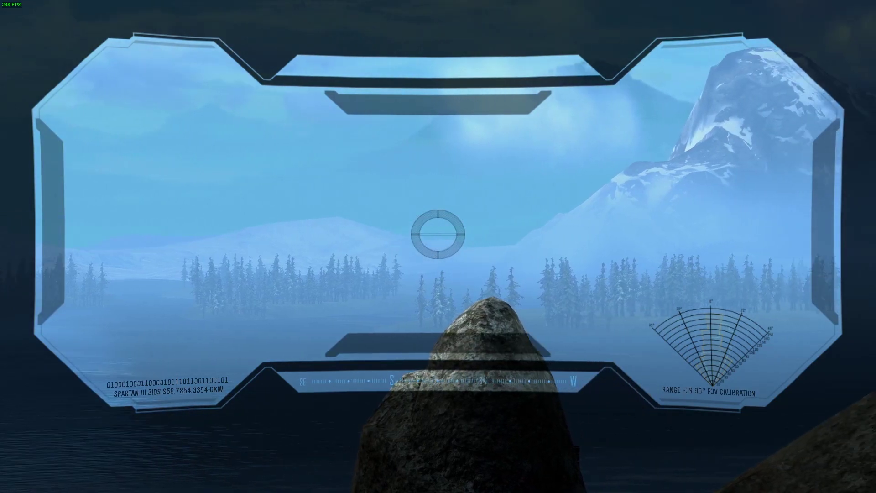
pyautogui.rightClick(438, 246)
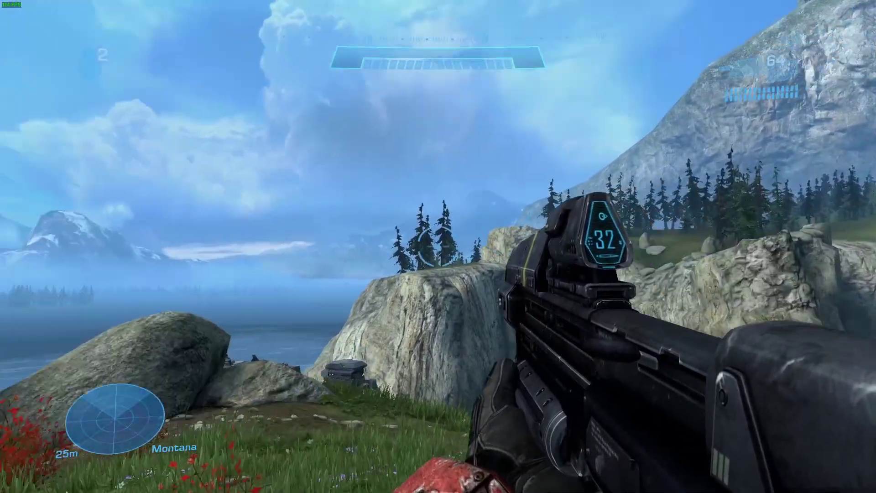
pyautogui.rightClick(438, 246)
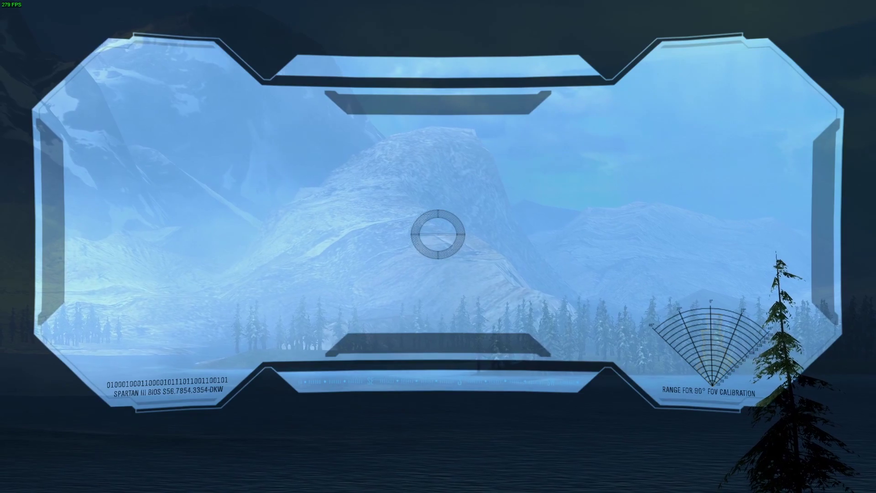
pyautogui.press('z')
pyautogui.press('z')
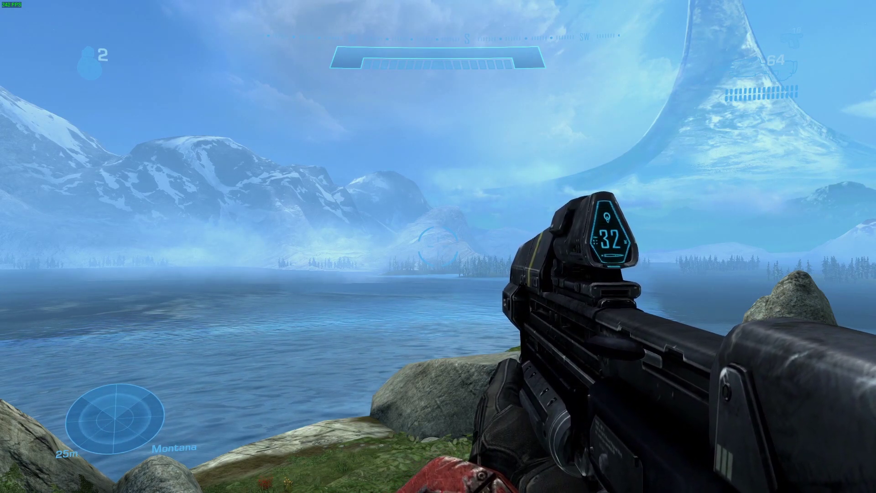
# Switch to Assembly, set Thick Fog to 1 and Heavy Fog to 0 in the fogg tag and poke the changes
pyautogui.hotkey('alt', 'Tab')
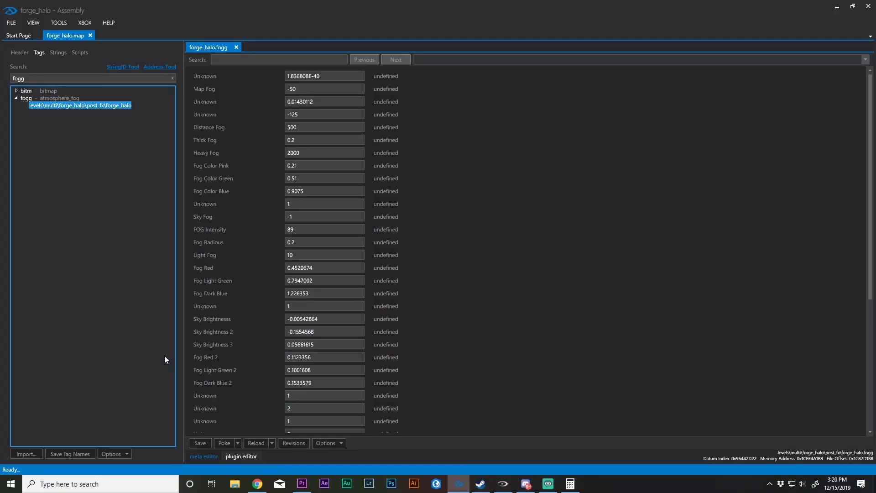
pyautogui.click(291, 140)
pyautogui.write('1')
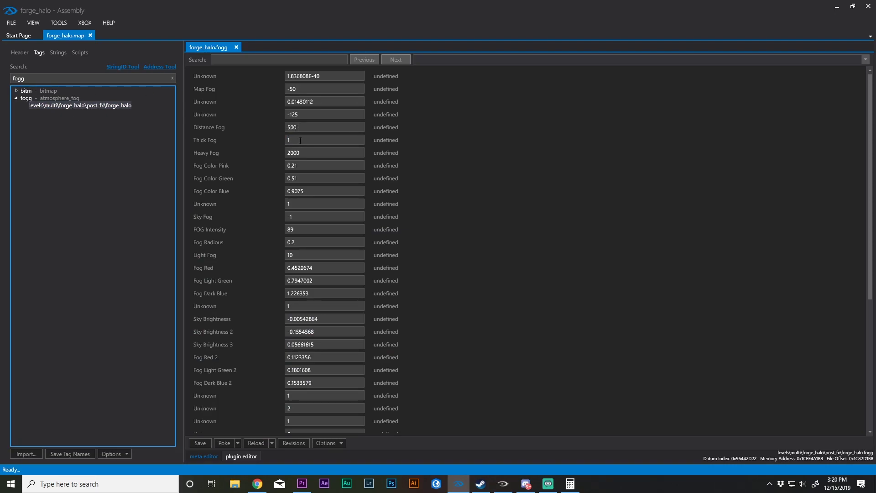
pyautogui.click(299, 153)
pyautogui.click(230, 444)
# Switch to the game and scope in on the distant mountains and trees to check them with Heavy Fog at 0
pyautogui.click(503, 484)
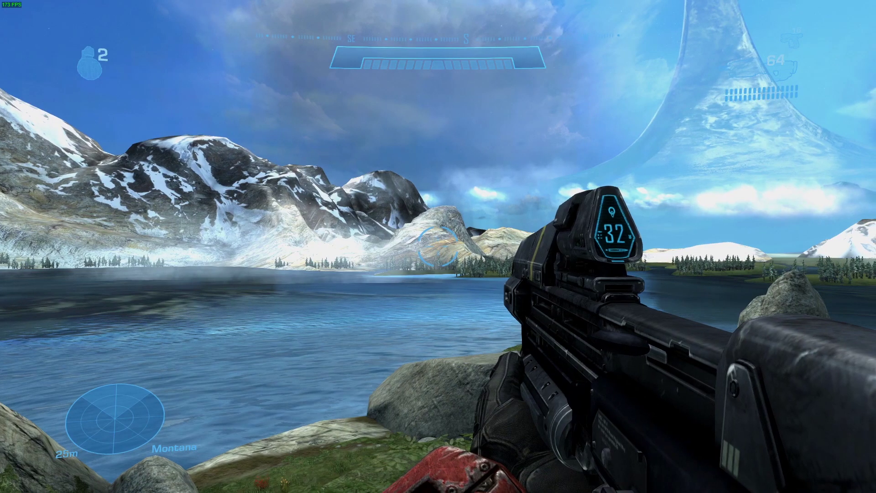
pyautogui.press('z')
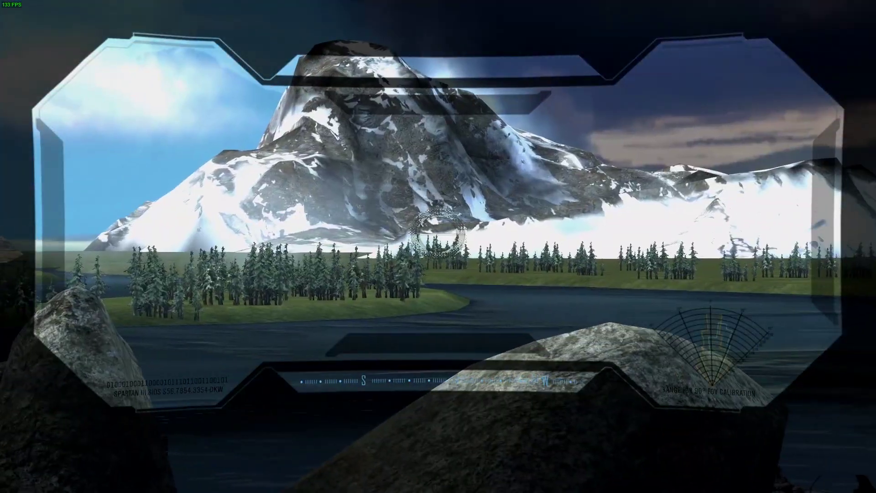
pyautogui.press('z')
# Switch to Assembly, set Thick Fog to 2, Heavy Fog to 2000 and Light Fog to 20, and poke the changes
pyautogui.hotkey('alt', 'Tab')
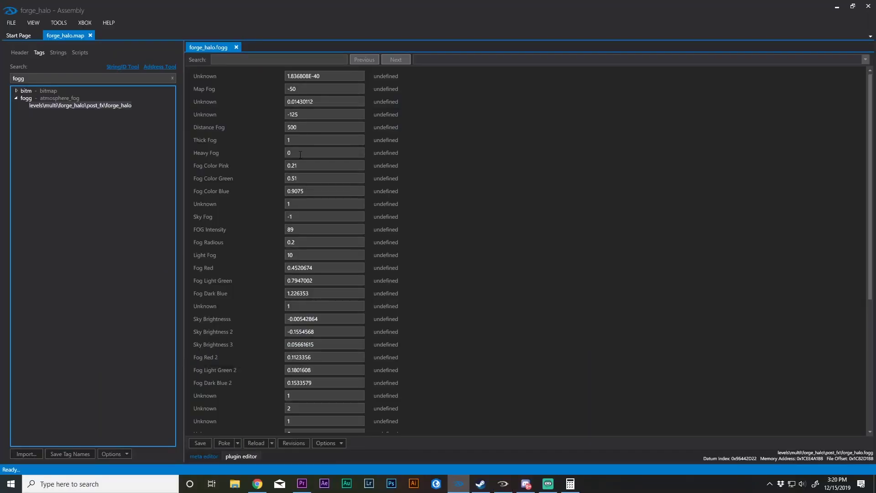
pyautogui.write('200')
pyautogui.moveTo(299, 257); pyautogui.dragTo(256, 244)
pyautogui.write('20')
pyautogui.rightClick(258, 248)
pyautogui.click(226, 446)
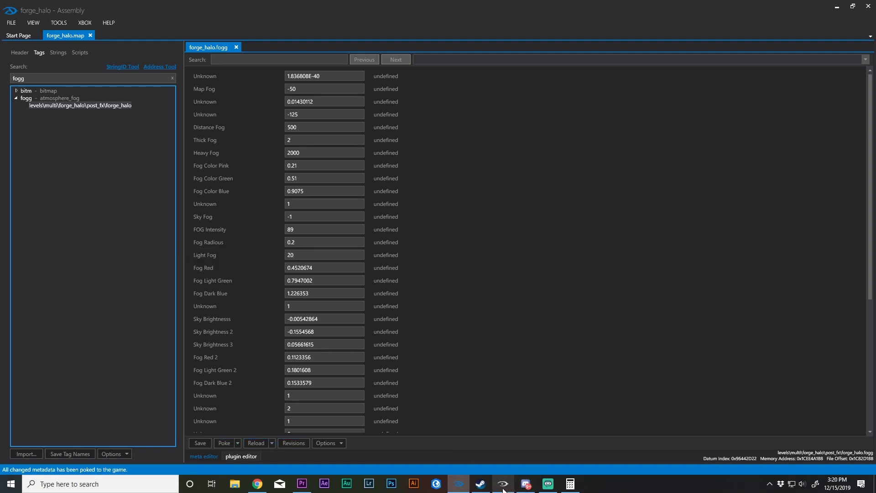
# Switch to the game and walk around the Montana cliff to check the fog over the lake and canyon
pyautogui.click(503, 485)
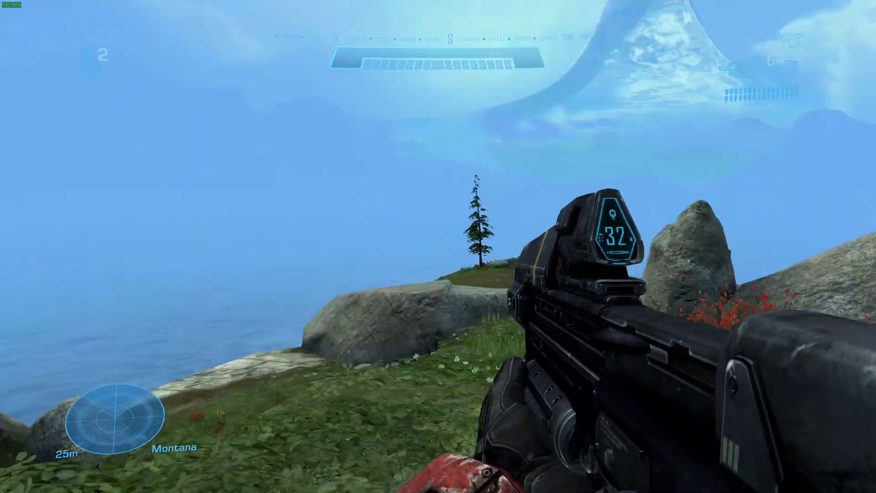
pyautogui.press('w')
pyautogui.press('w')
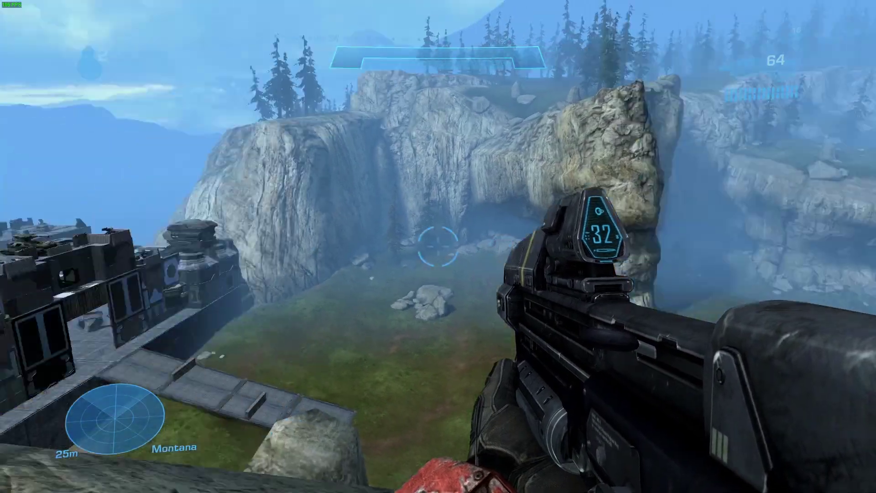
pyautogui.press('w')
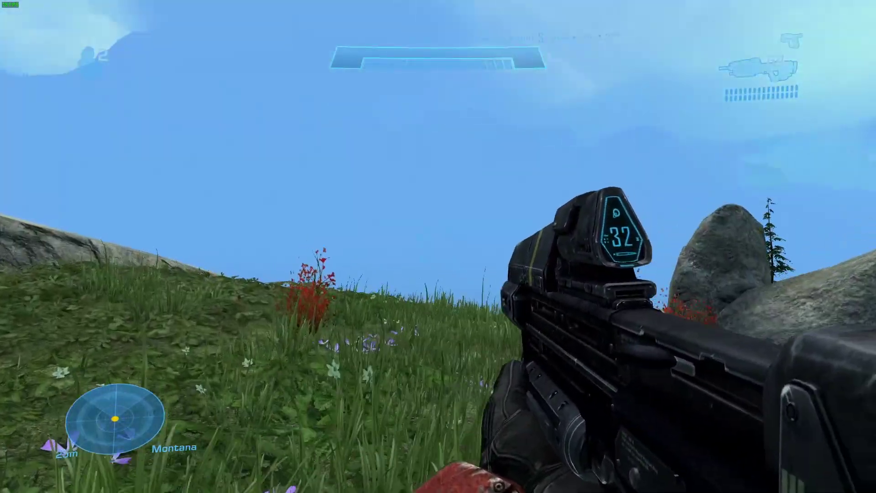
pyautogui.press('w')
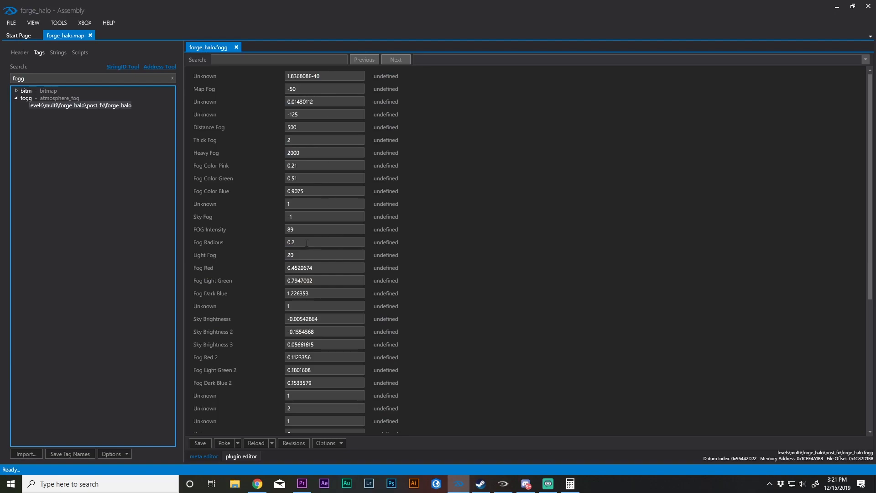
# Set Fog Radious to 20 in Assembly, poke the change and walk around the cliff in the game to check it
pyautogui.write('20')
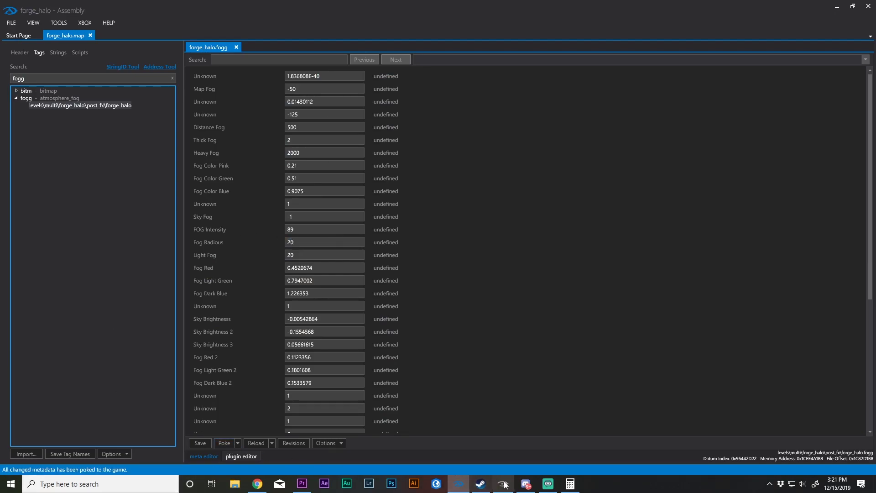
pyautogui.click(503, 484)
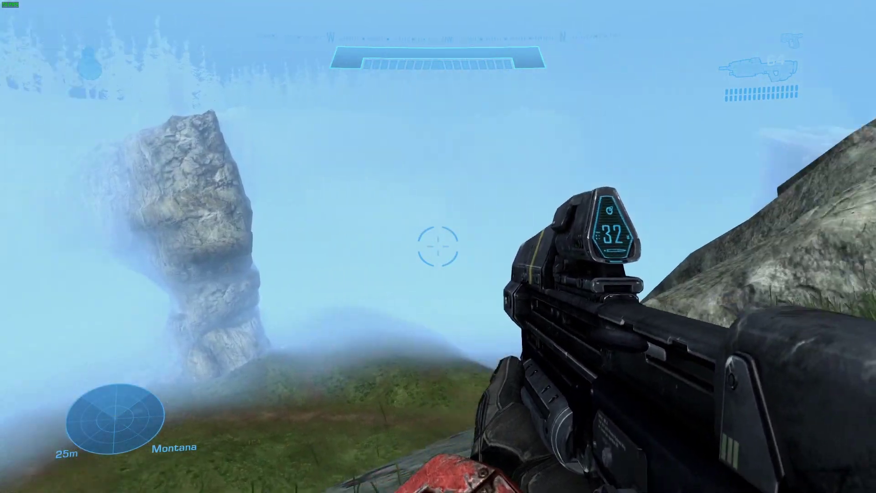
pyautogui.press('s')
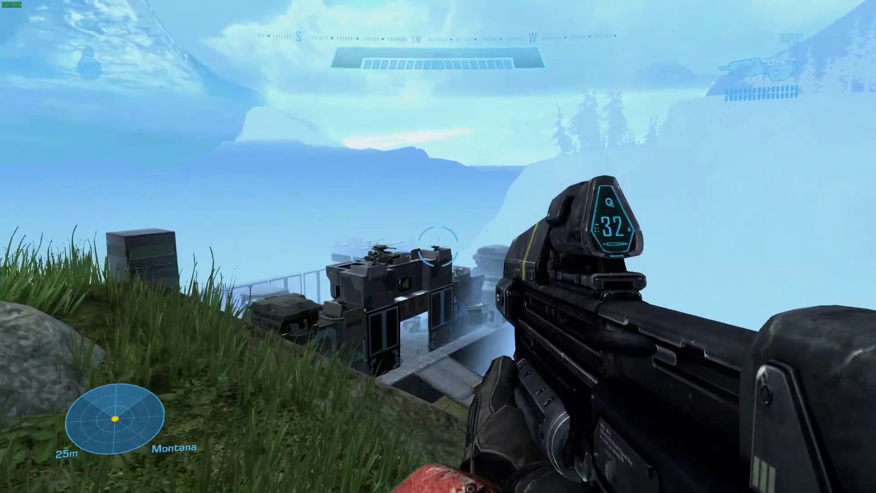
pyautogui.press('s')
pyautogui.press('w')
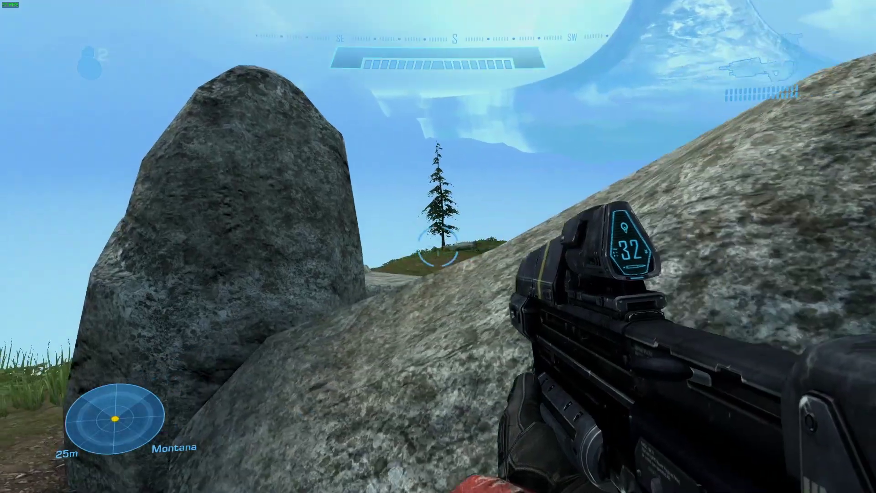
pyautogui.press('w')
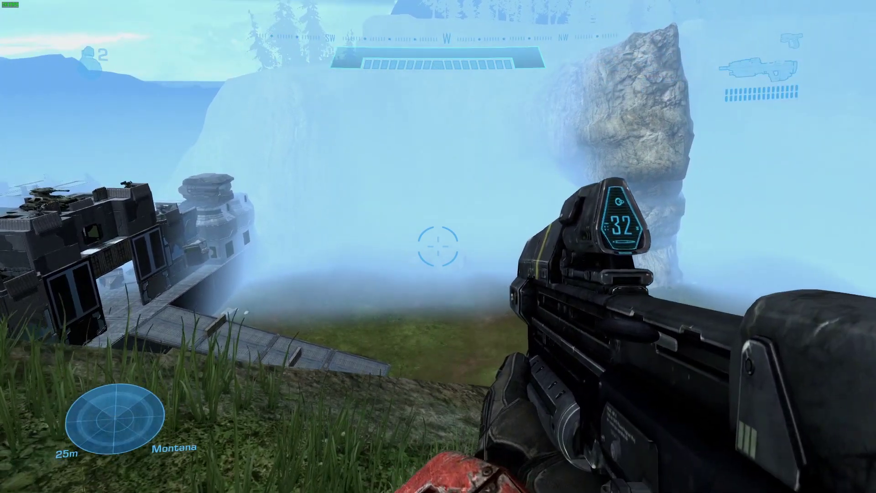
# Switch to Assembly, set Light Fog to 10, poke the change and check the canyon fog in the game
pyautogui.hotkey('alt', 'Tab')
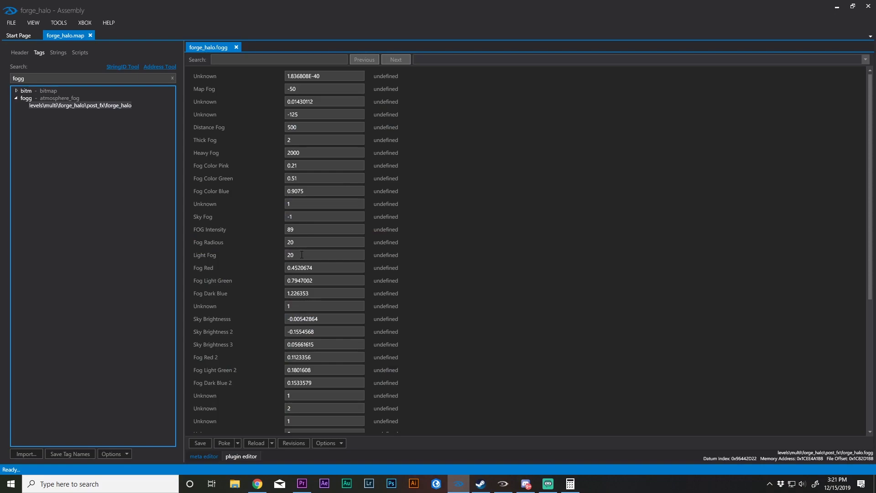
pyautogui.write('1')
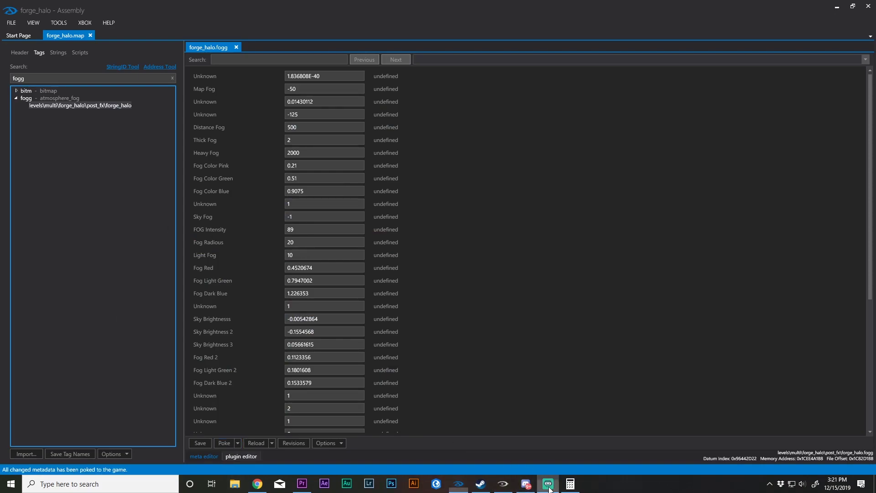
pyautogui.click(503, 484)
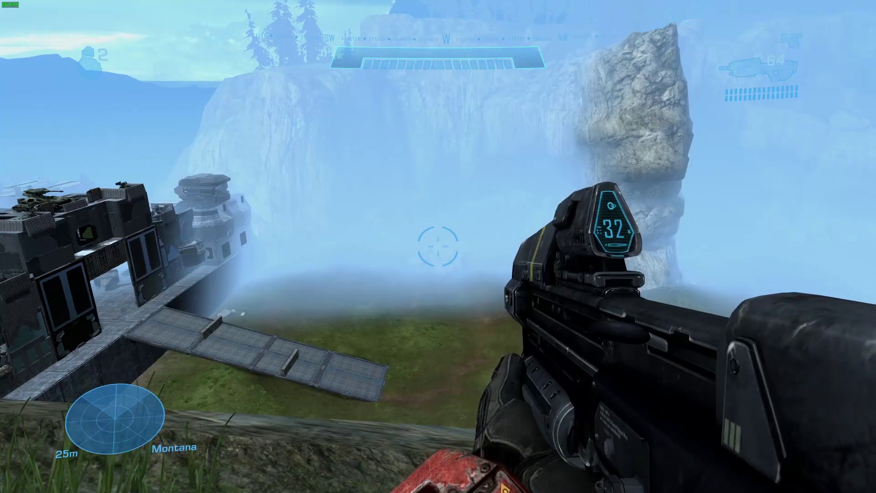
pyautogui.hotkey('alt', 'Tab')
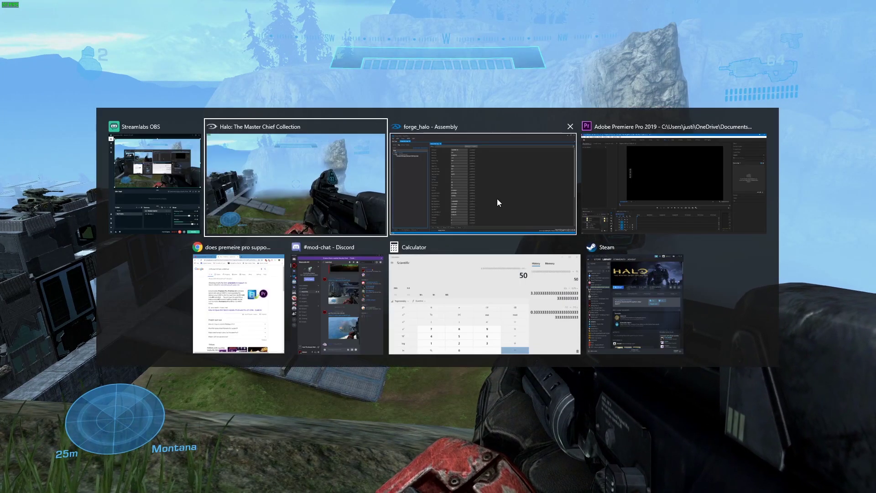
# Switch to Assembly, set Map Fog to 0, poke the change and check the fog from the Montana cliff in the game
pyautogui.click(437, 203)
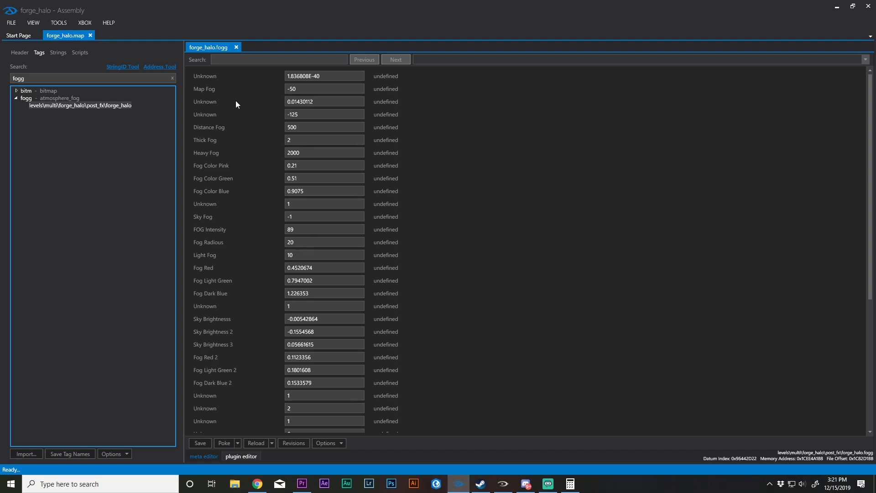
pyautogui.doubleClick(307, 88)
pyautogui.write('0')
pyautogui.click(225, 442)
pyautogui.click(502, 483)
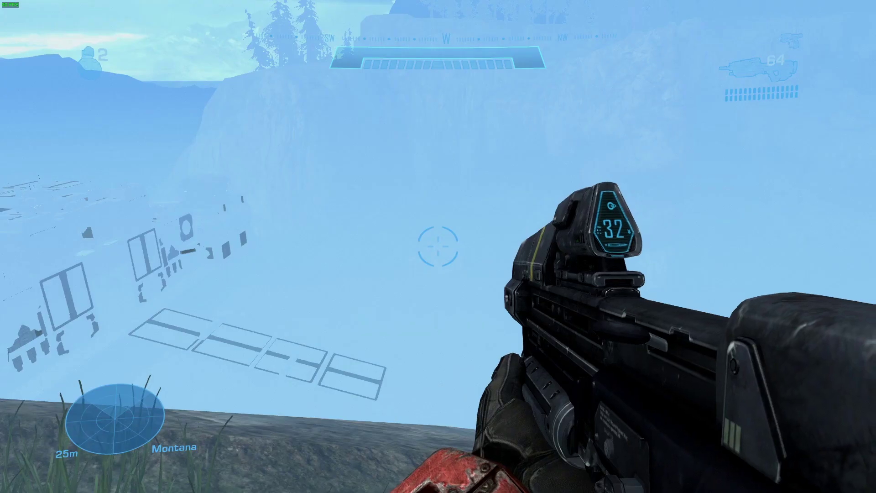
pyautogui.press('w')
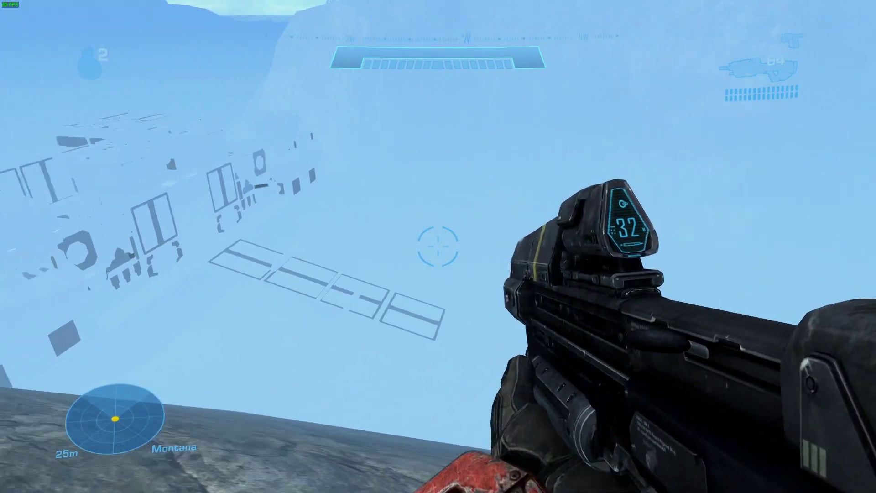
# Return to Assembly, set Map Fog to -20, poke the change and check the fog in the game
pyautogui.hotkey('alt', 'Tab')
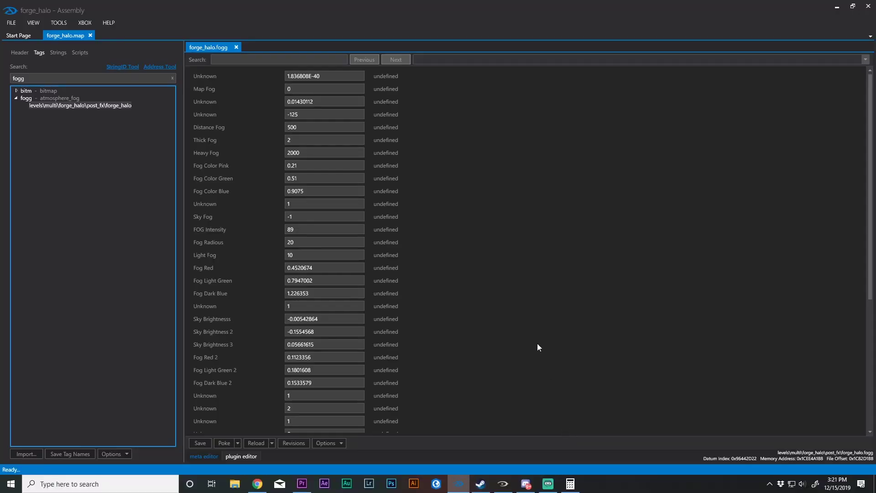
pyautogui.write('-20')
pyautogui.click(224, 443)
pyautogui.hotkey('alt', 'Tab')
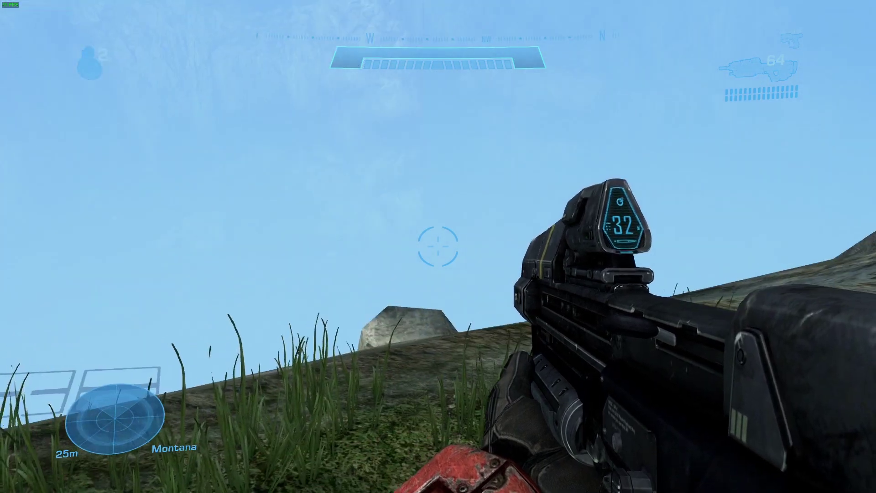
# Switch back to Assembly, set Map Fog to -30, poke the change and walk forward in the game to check it
pyautogui.hotkey('alt', 'Tab')
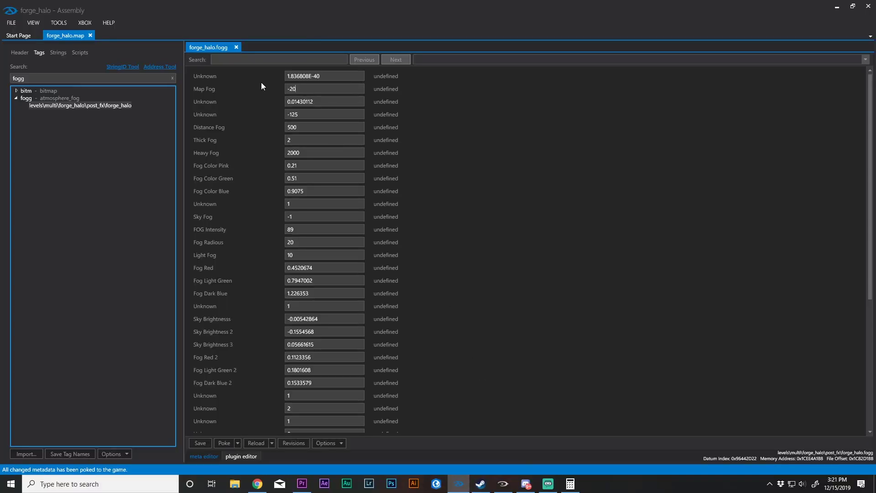
pyautogui.press('BackSpace')
pyautogui.press('BackSpace')
pyautogui.write('30')
pyautogui.click(225, 442)
pyautogui.hotkey('alt', 'Tab')
pyautogui.press('w')
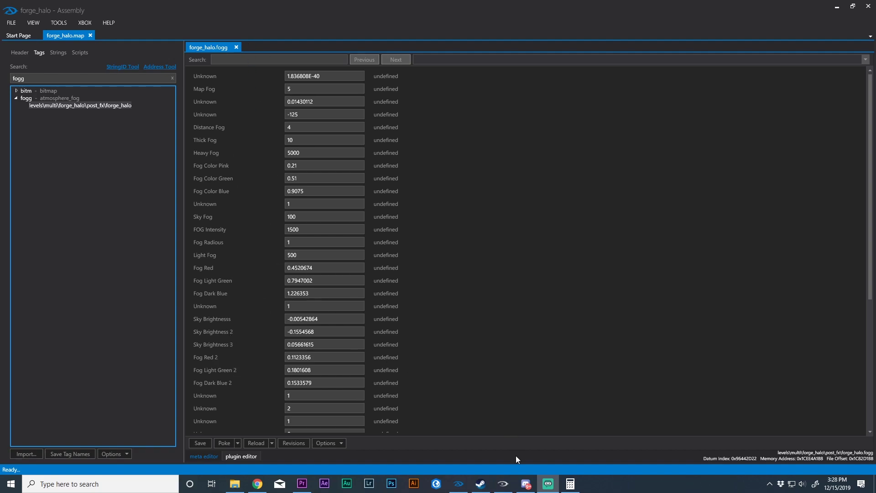
# Switch to the game and walk through the Canyon area to examine the fog at ground level
pyautogui.click(503, 483)
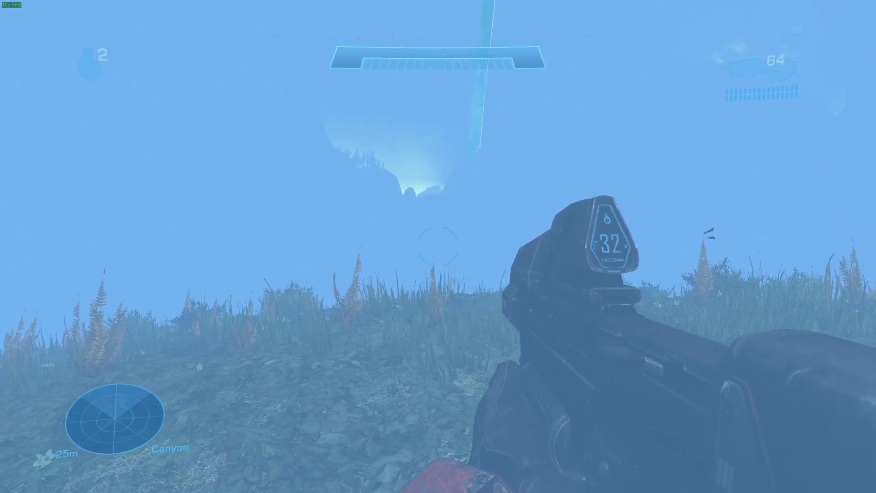
pyautogui.press('w')
pyautogui.press('w')
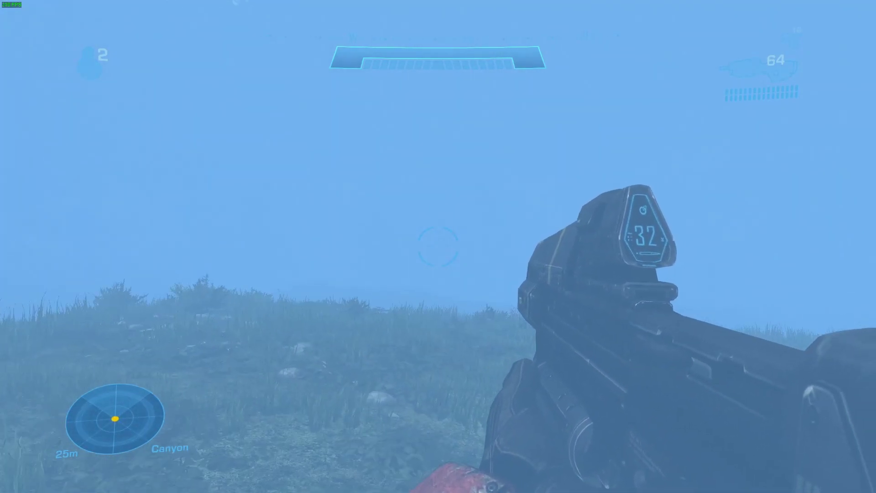
pyautogui.press('w')
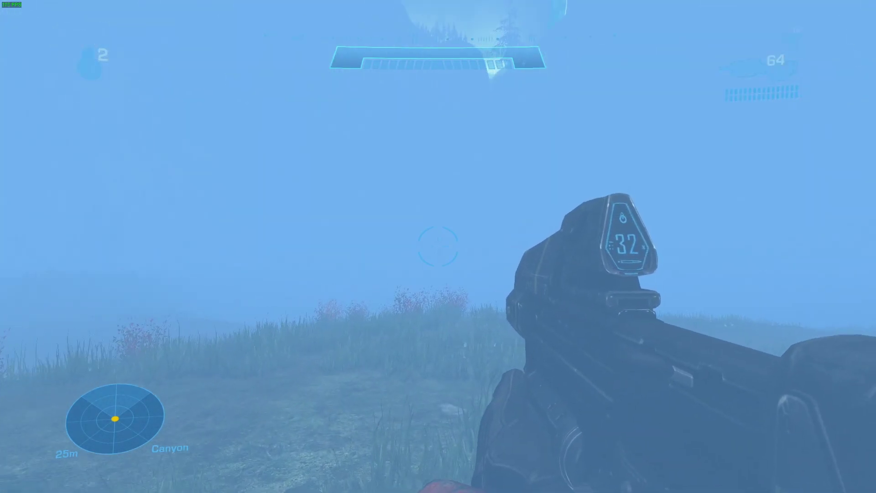
pyautogui.press('w')
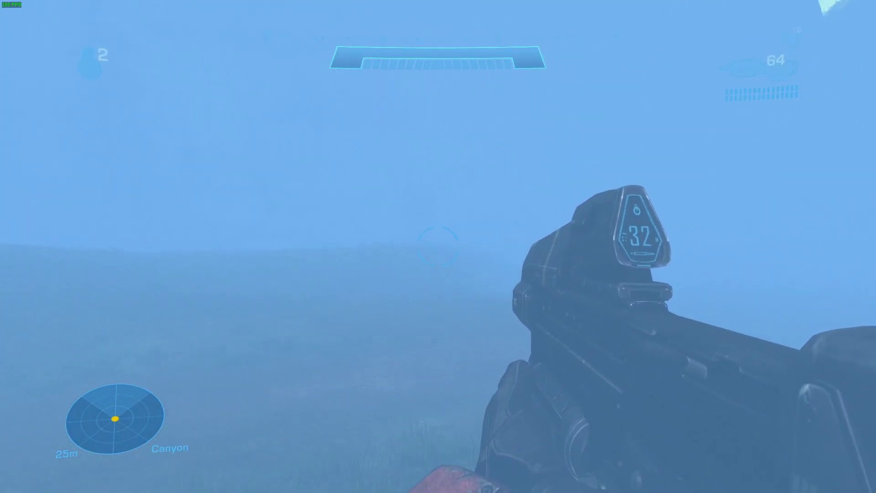